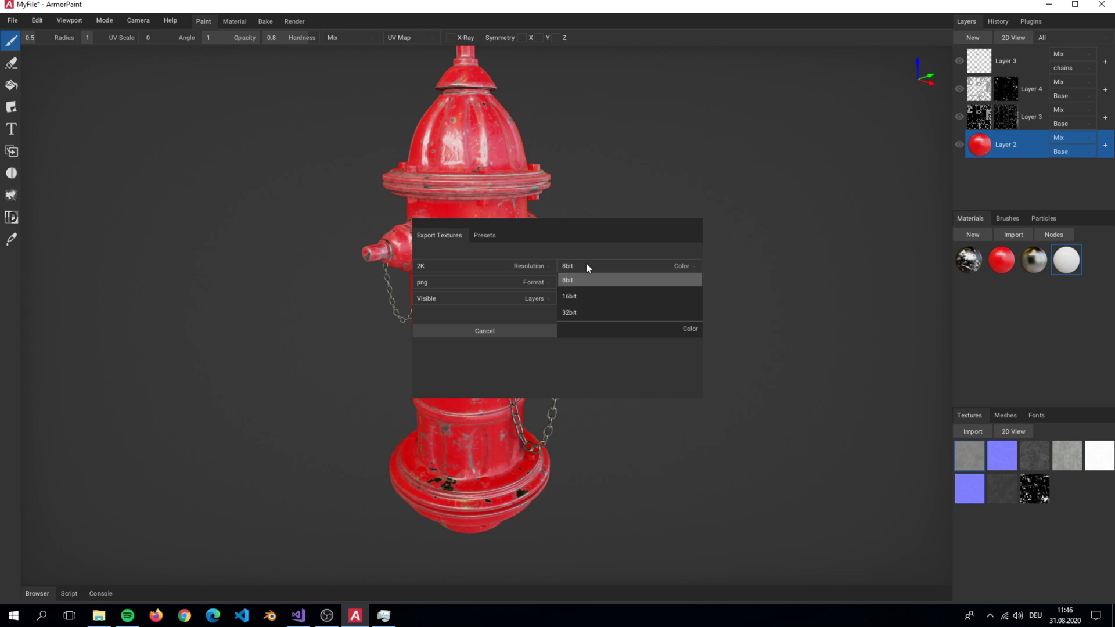
- Set the texture export to png format, Visible layers and the generic preset
click(508, 283)
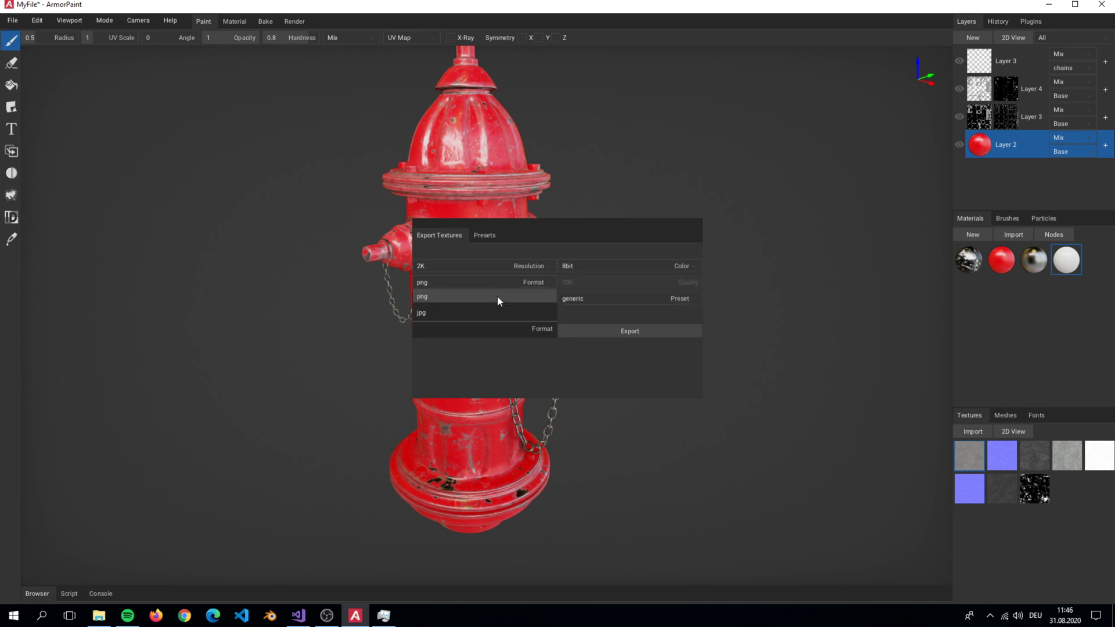
click(495, 295)
click(529, 298)
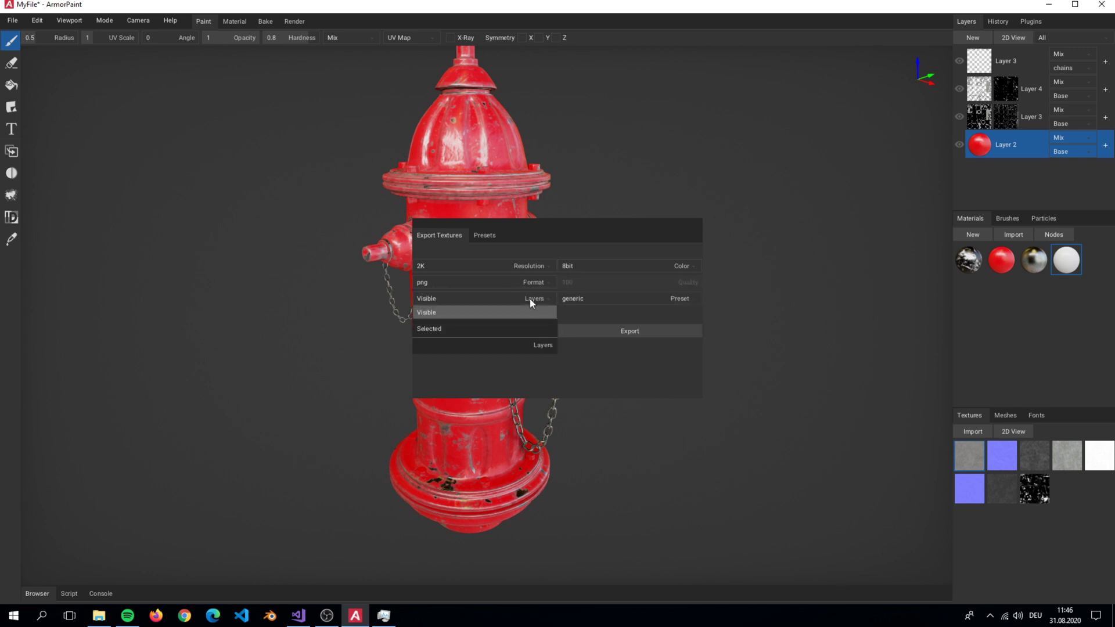
click(456, 313)
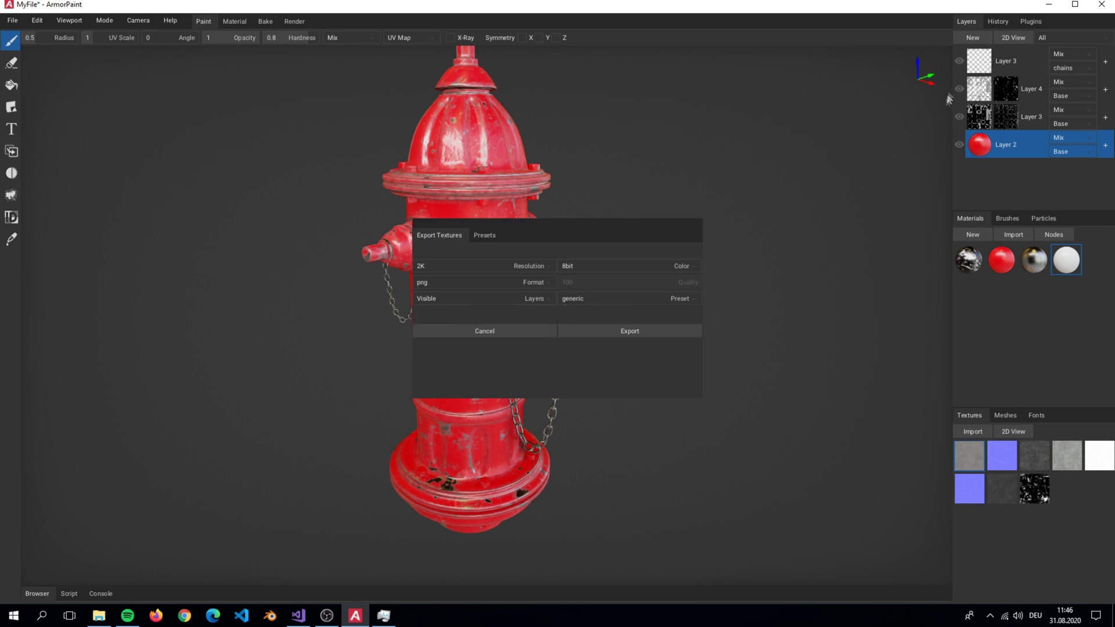
click(656, 295)
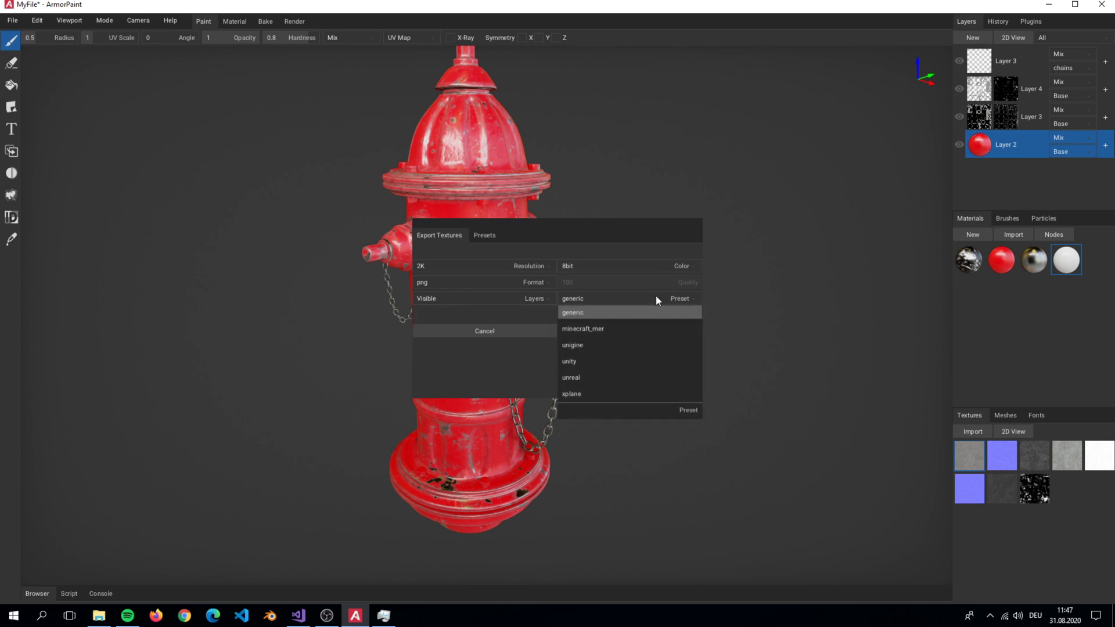
click(656, 297)
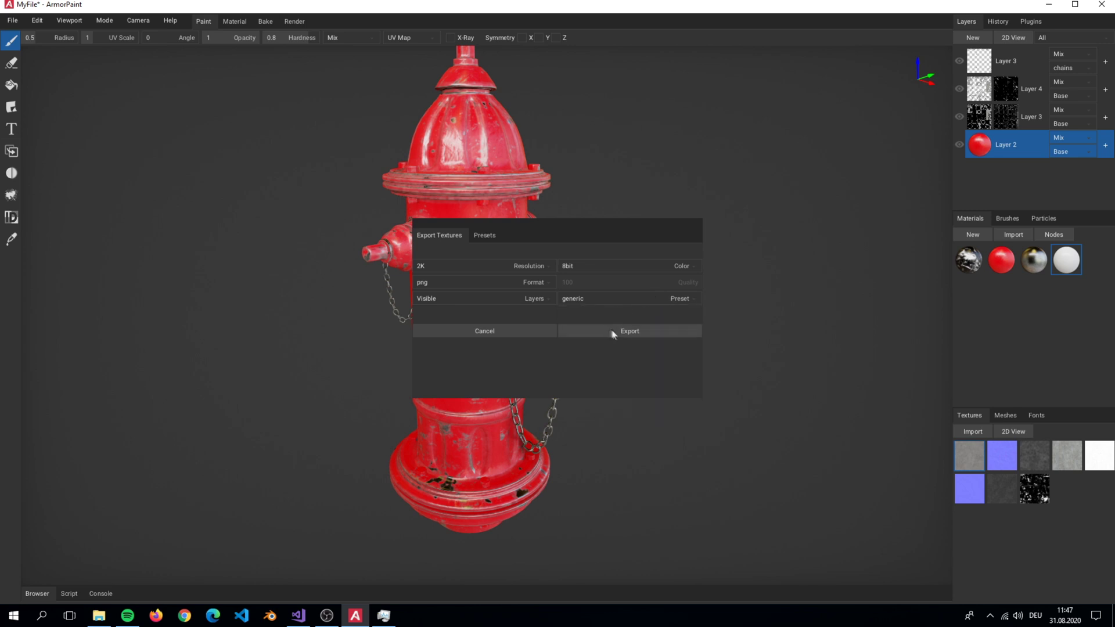
- Start the texture export and create a new folder named Textures inside armopaint serie
click(633, 329)
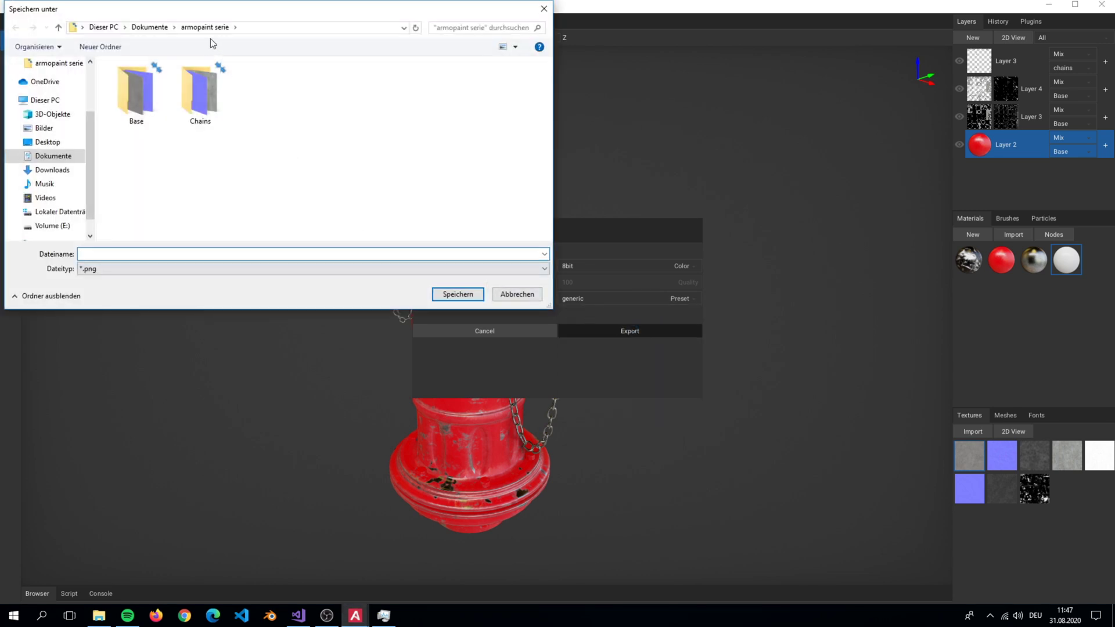
right_click(284, 136)
mouse_move(404, 296)
click(486, 299)
text(Textures)
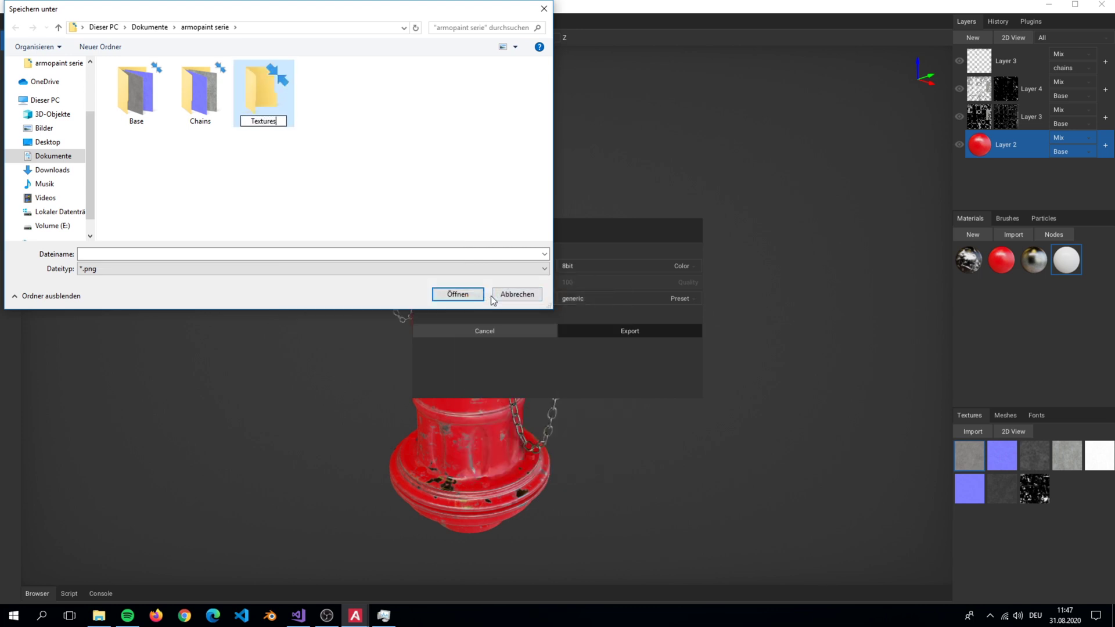
key(Return)
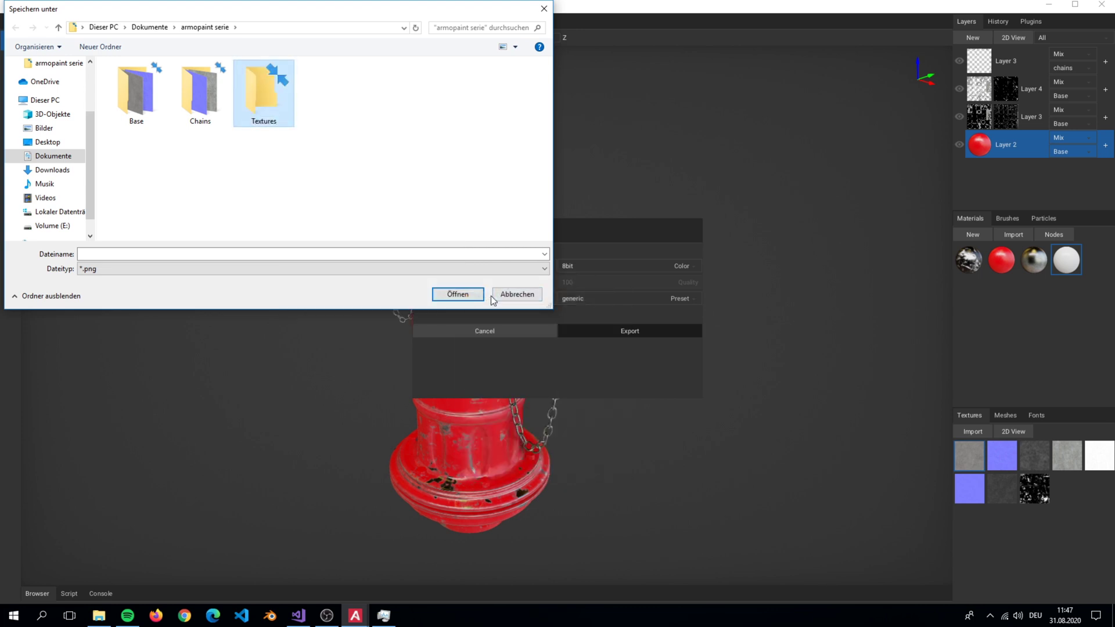
- Export the textures into the Textures folder under the file name Hydrant
key(Return)
click(310, 255)
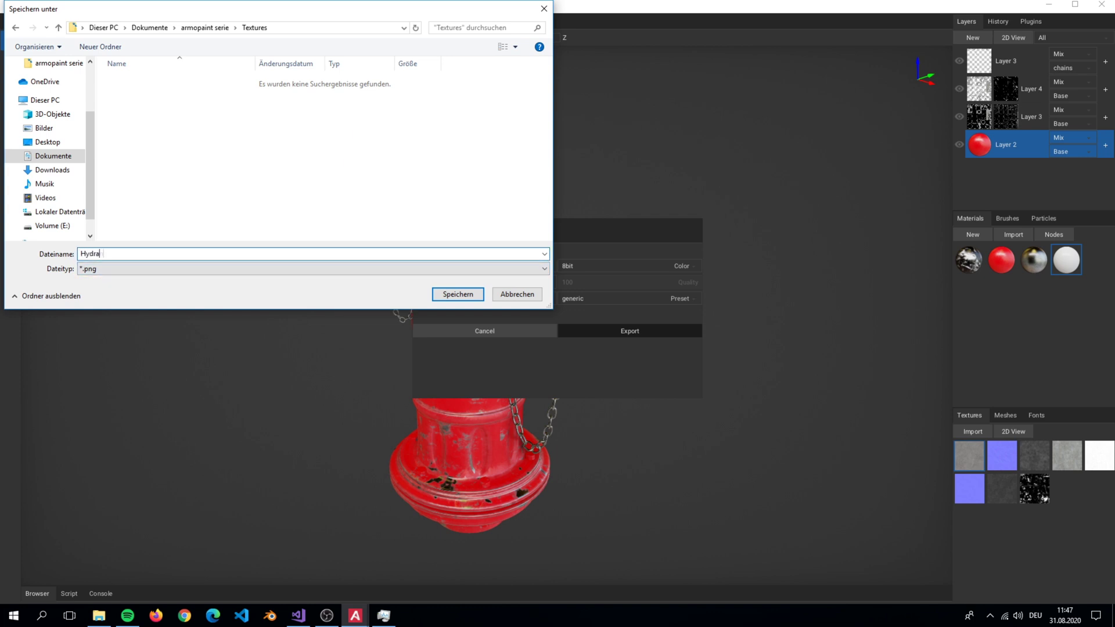
key(Return)
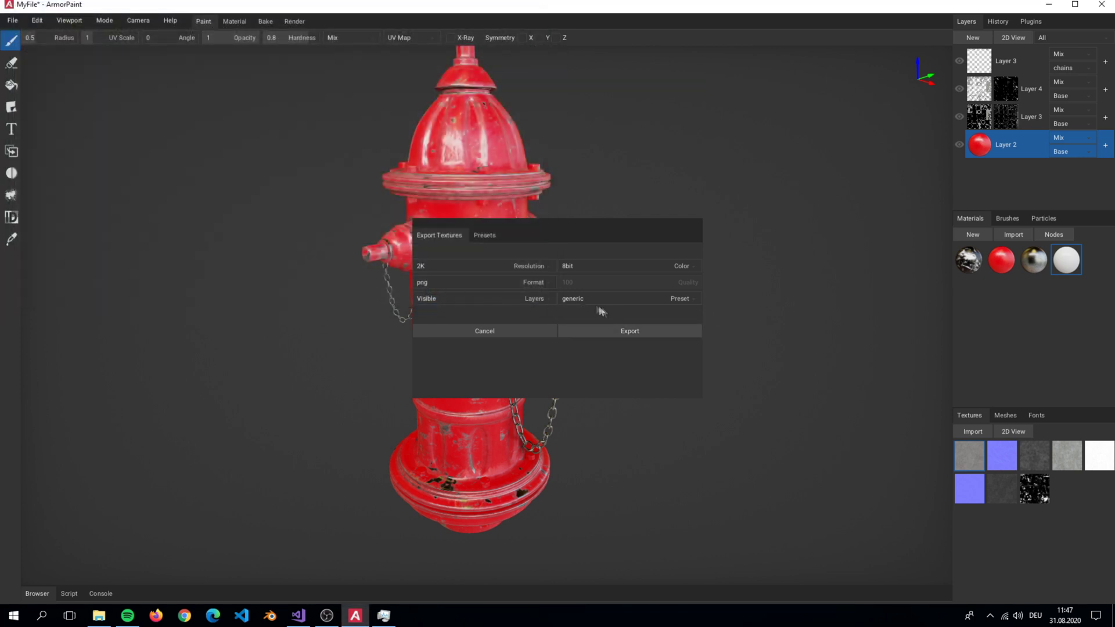
click(629, 331)
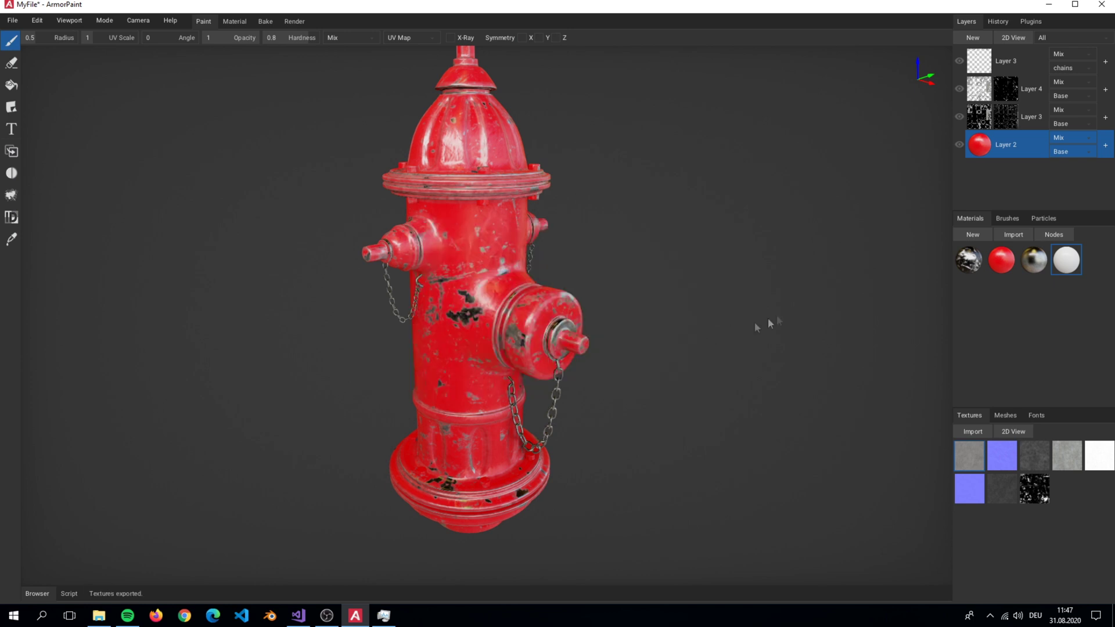
- Switch to File Explorer, open the Textures folder and examine the exported hydrant texture files
click(110, 614)
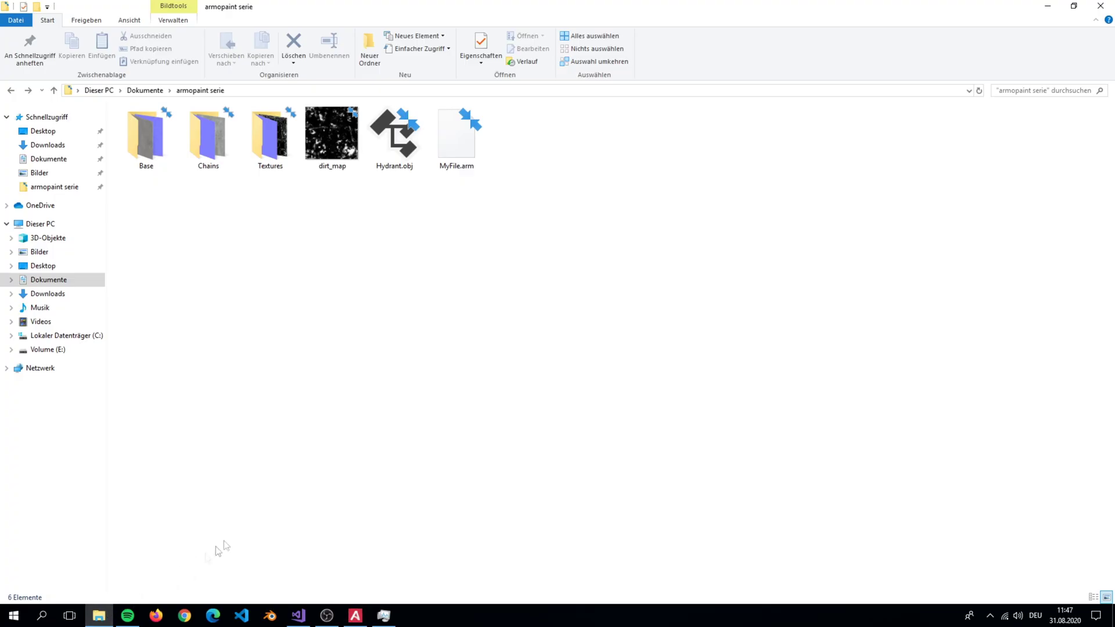
double_click(283, 146)
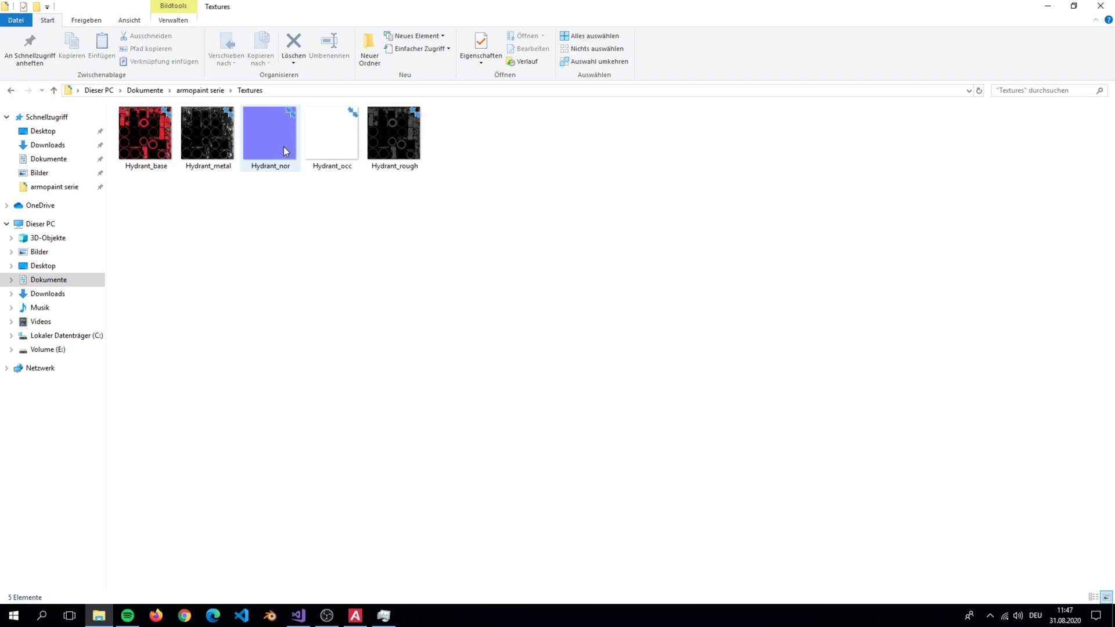
drag(430, 229, 137, 103)
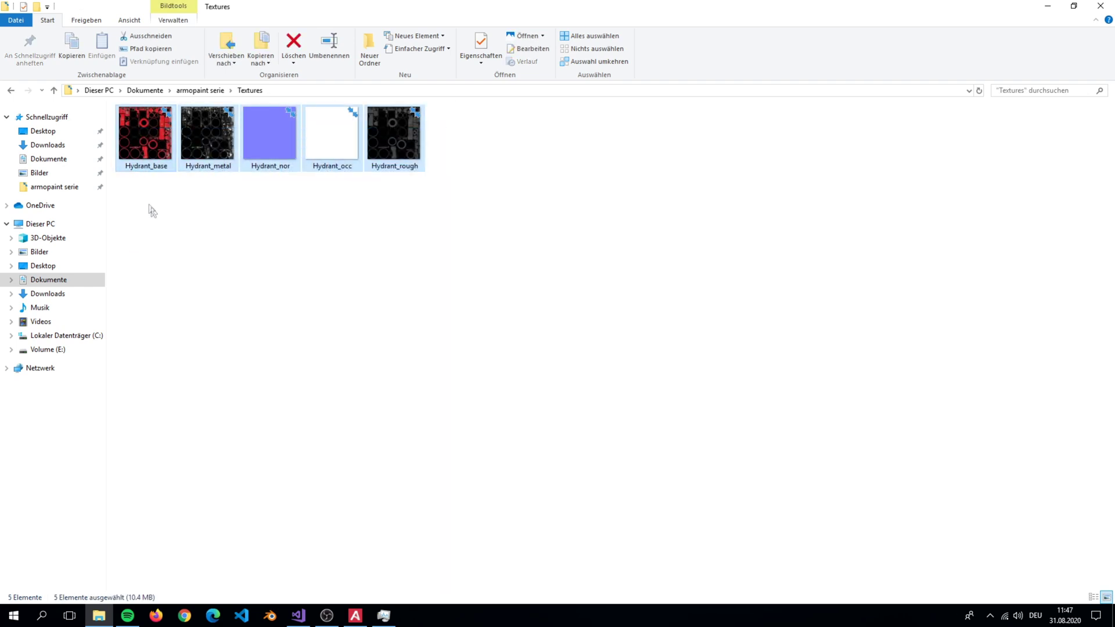
click(169, 225)
drag(526, 239, 156, 118)
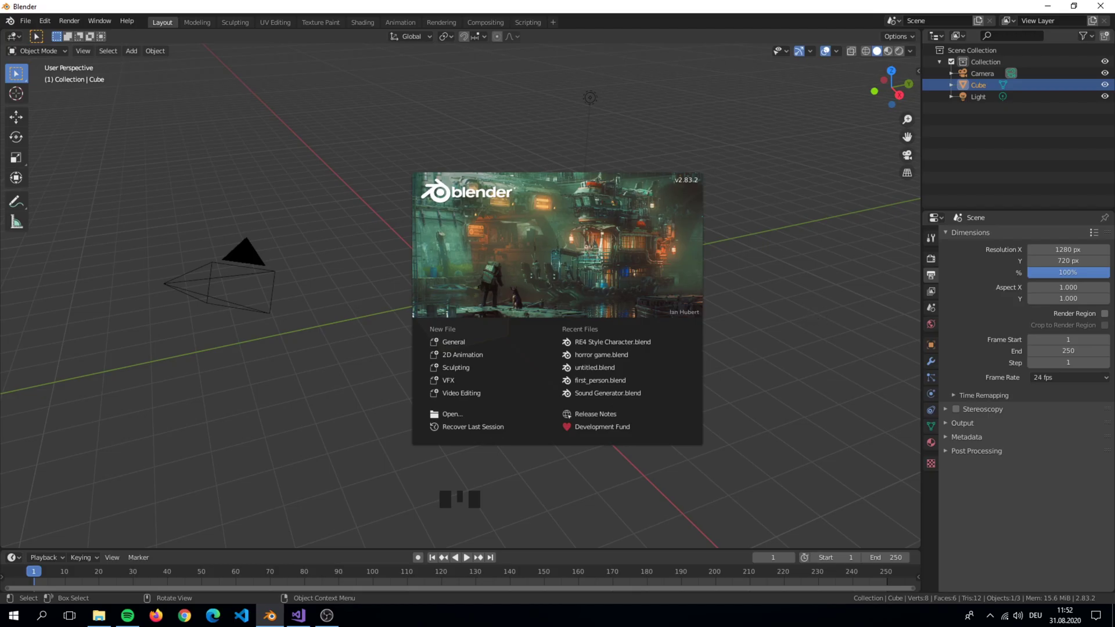
- Switch to Blender, dismiss the splash screen and delete the default cube
click(789, 286)
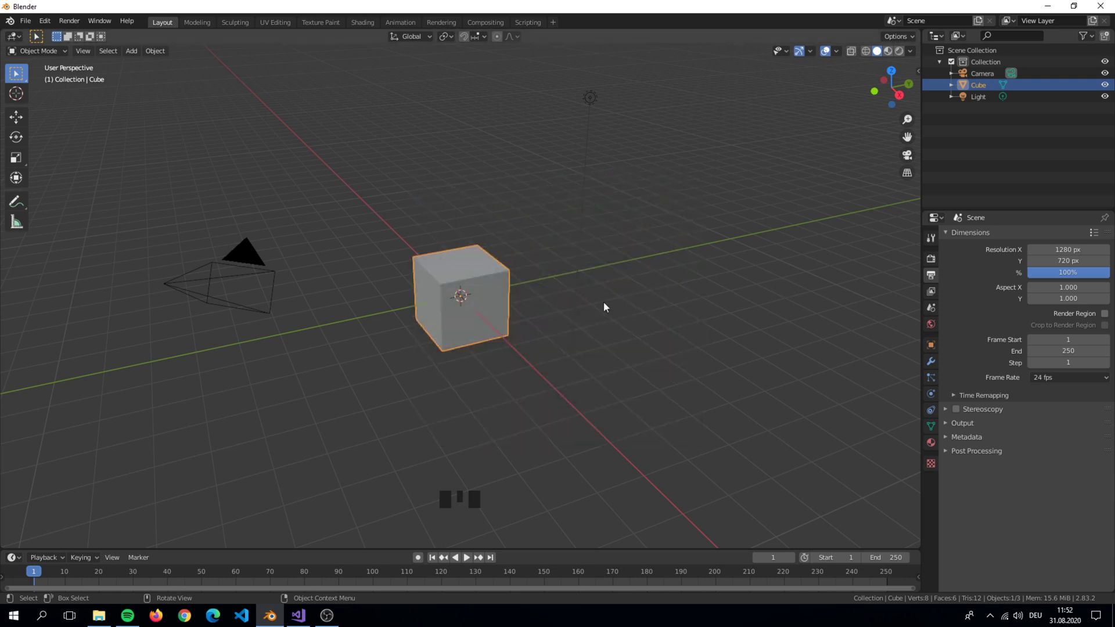
scroll(604, 301, down, 1)
scroll(604, 301, up, 1)
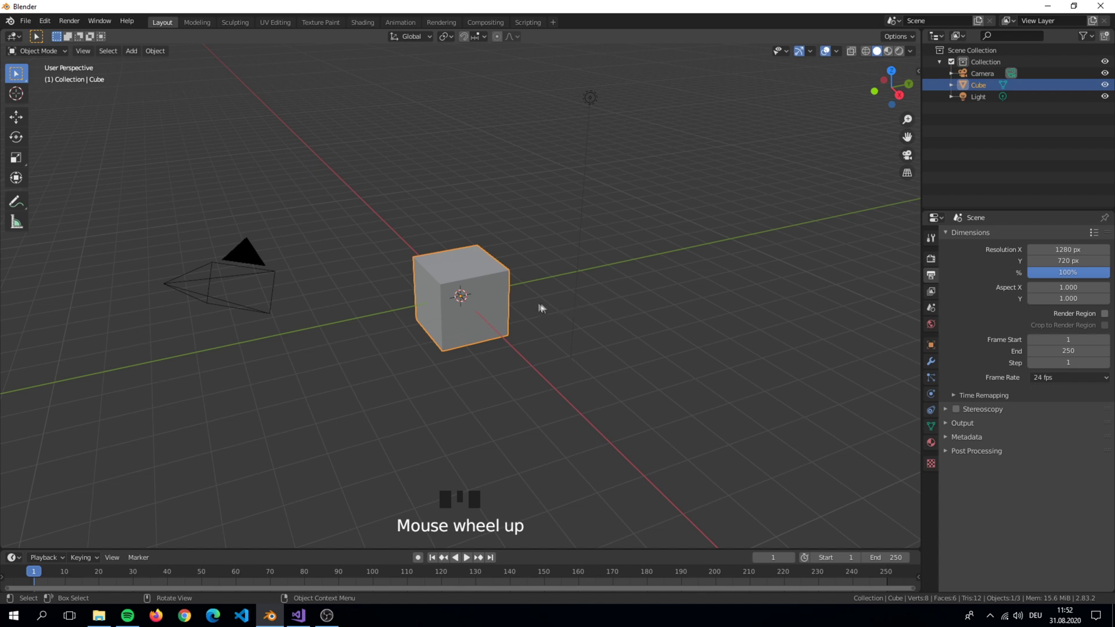
key(x)
click(490, 286)
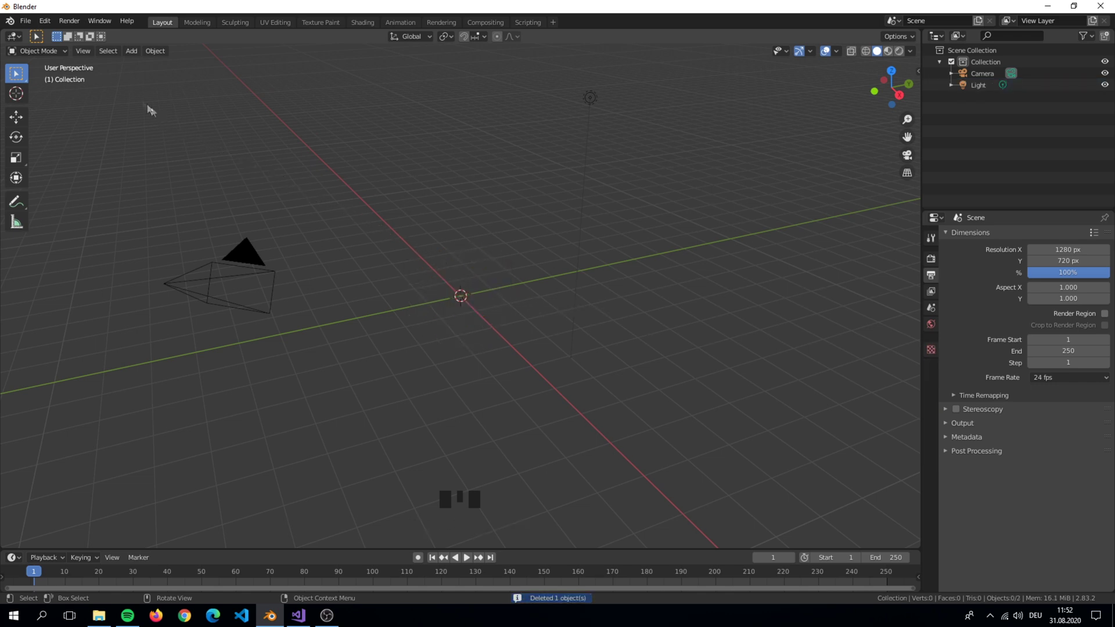
- Import Hydrant.obj from the armopaint serie folder as a Wavefront model
click(23, 22)
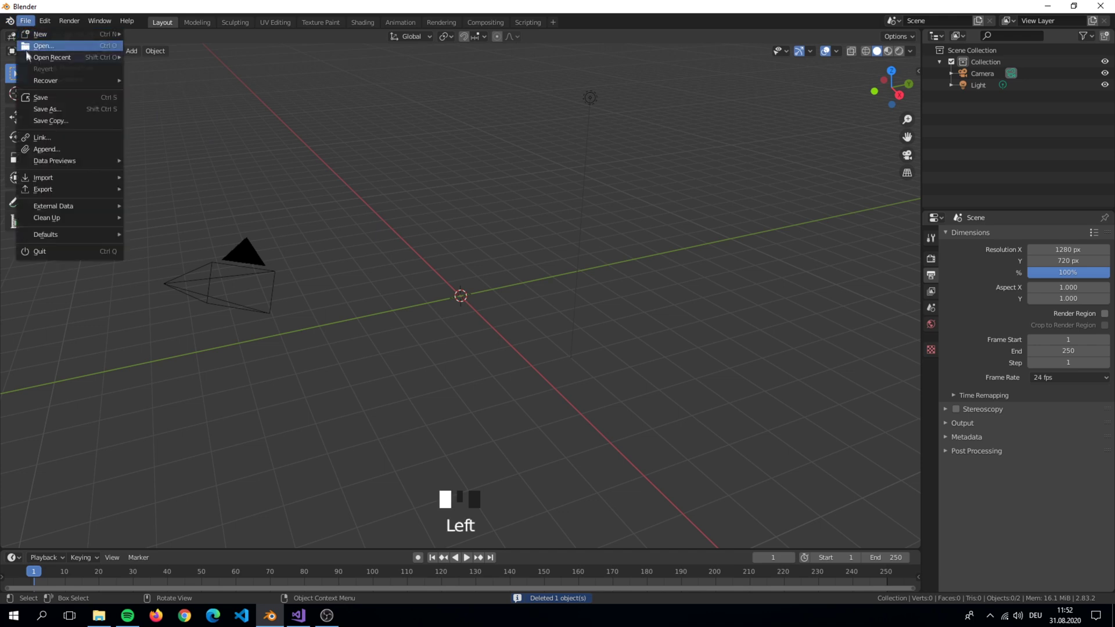
mouse_move(62, 180)
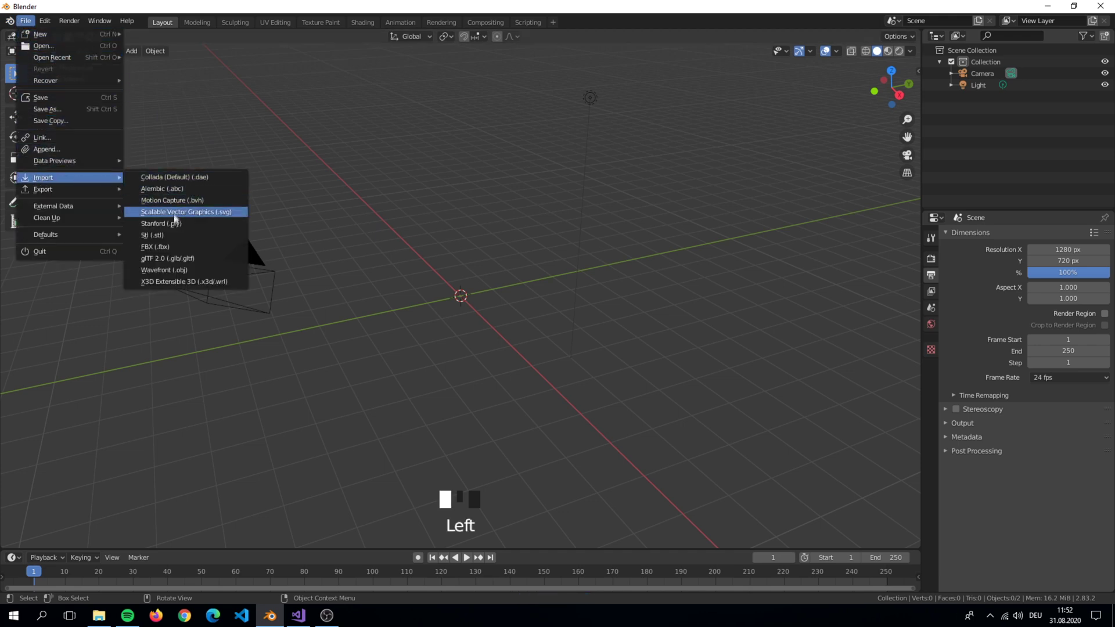
click(233, 270)
double_click(455, 231)
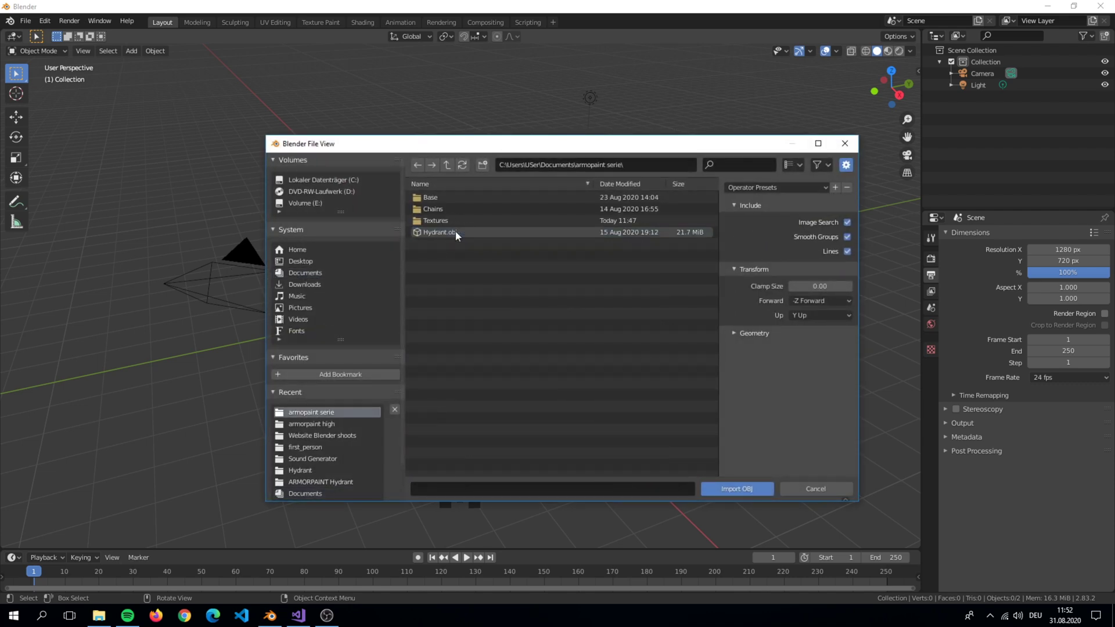
click(455, 231)
double_click(454, 231)
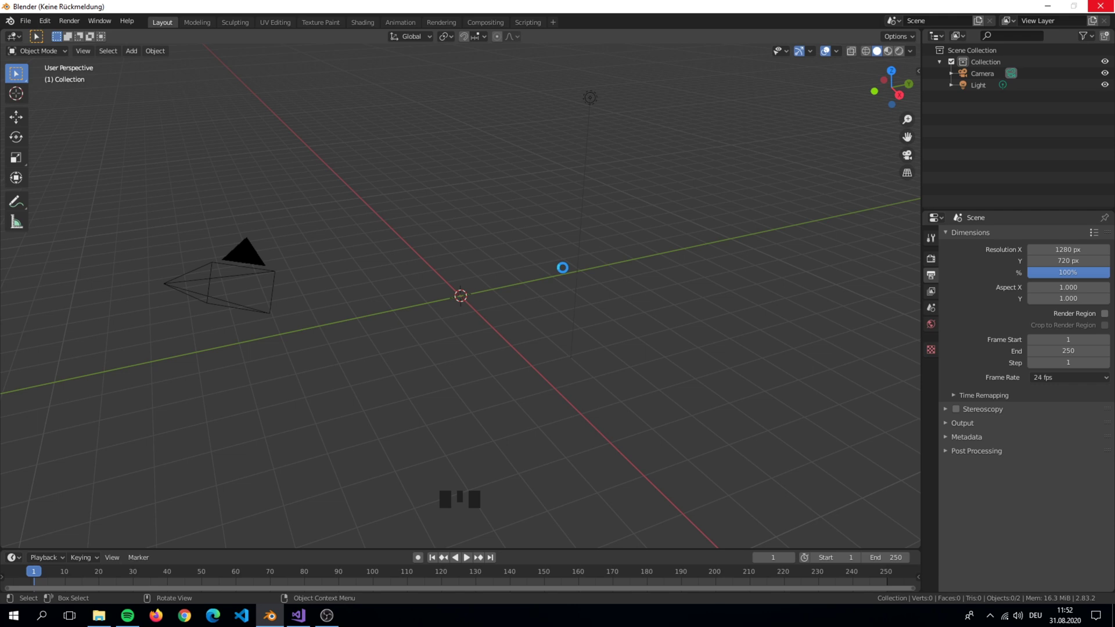
scroll(509, 263, up, 6)
middle_drag(509, 262, 549, 253)
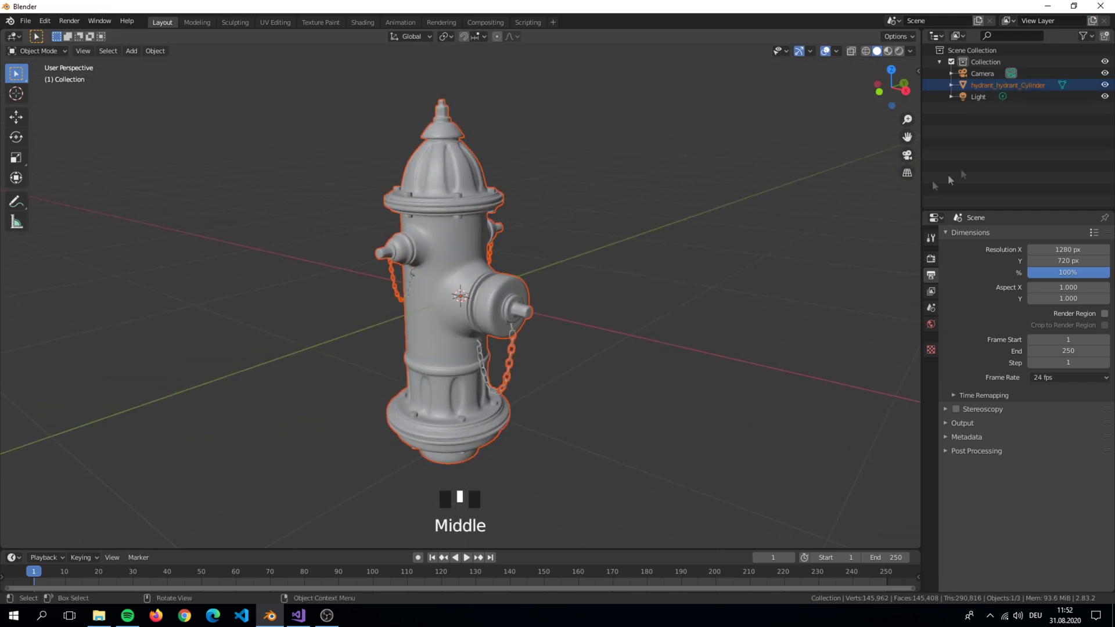
- Select the imported hydrant, review its Base and chains materials and make the Base slot active
click(975, 86)
scroll(447, 213, down, 2)
middle_drag(447, 213, 399, 209)
scroll(398, 209, up, 2)
middle_drag(546, 246, 556, 242)
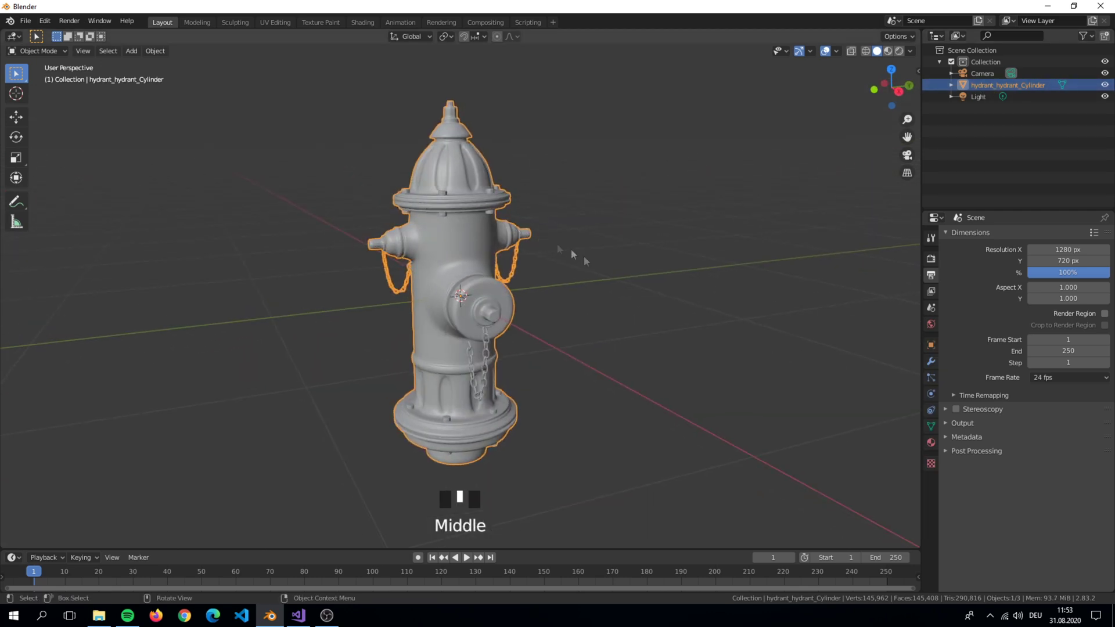
click(930, 442)
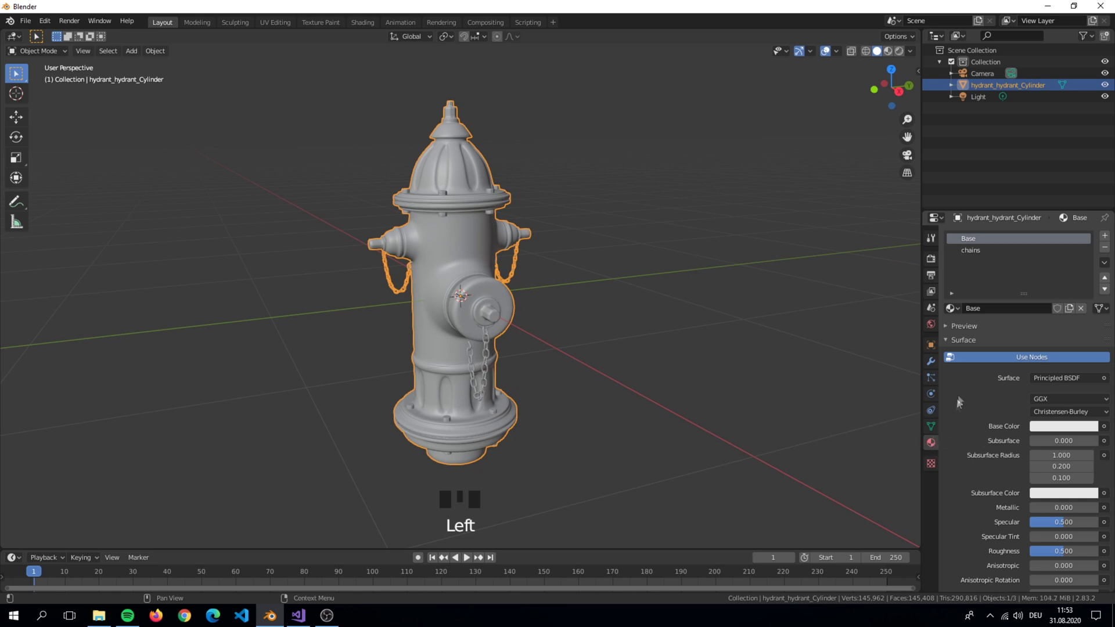
click(1016, 250)
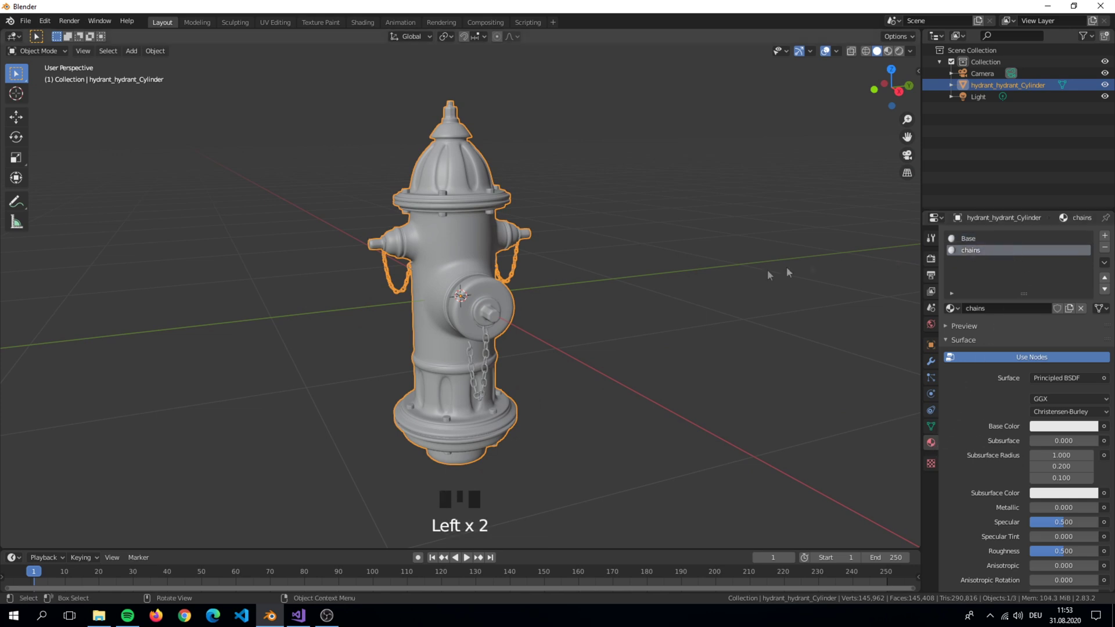
scroll(651, 302, up, 4)
scroll(787, 275, down, 3)
click(960, 238)
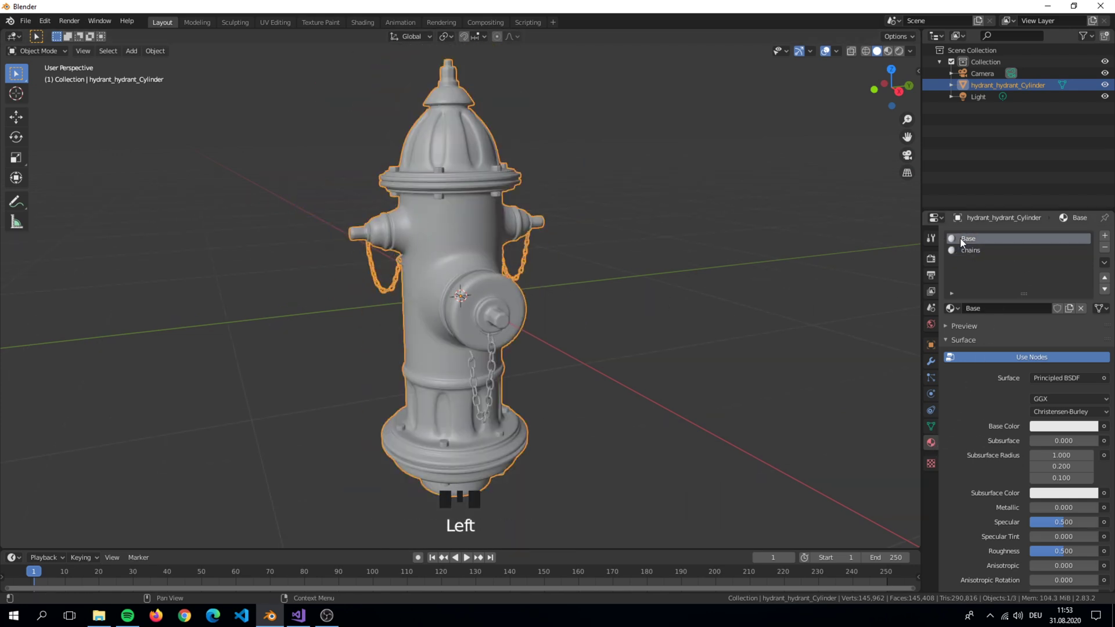
mouse_move(654, 268)
middle_down()
mouse_move(728, 273)
mouse_move(672, 268)
middle_up()
scroll(672, 267, down, 2)
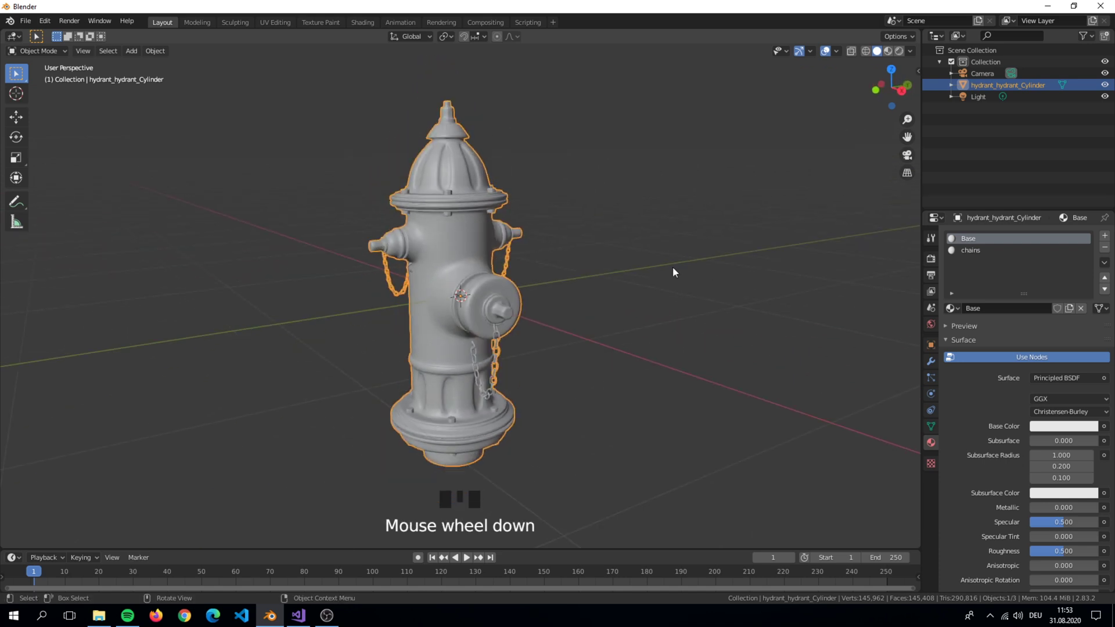
- Switch the viewport to Material Preview shading and split it vertically, with a Shader Editor in the second area
click(887, 51)
click(920, 29)
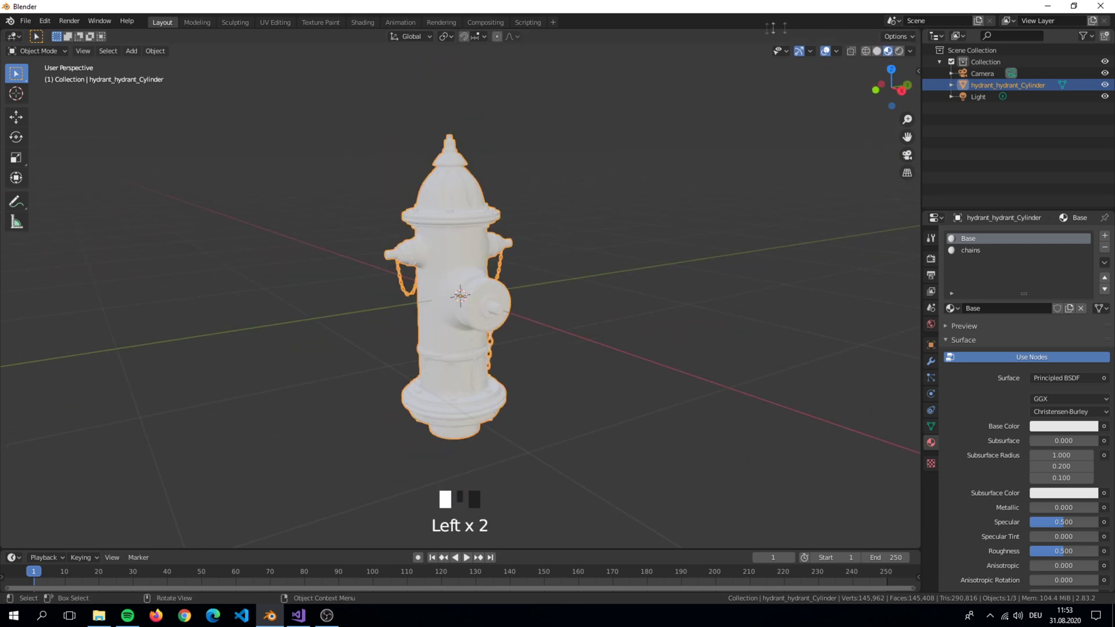
drag(919, 29, 442, 51)
click(449, 36)
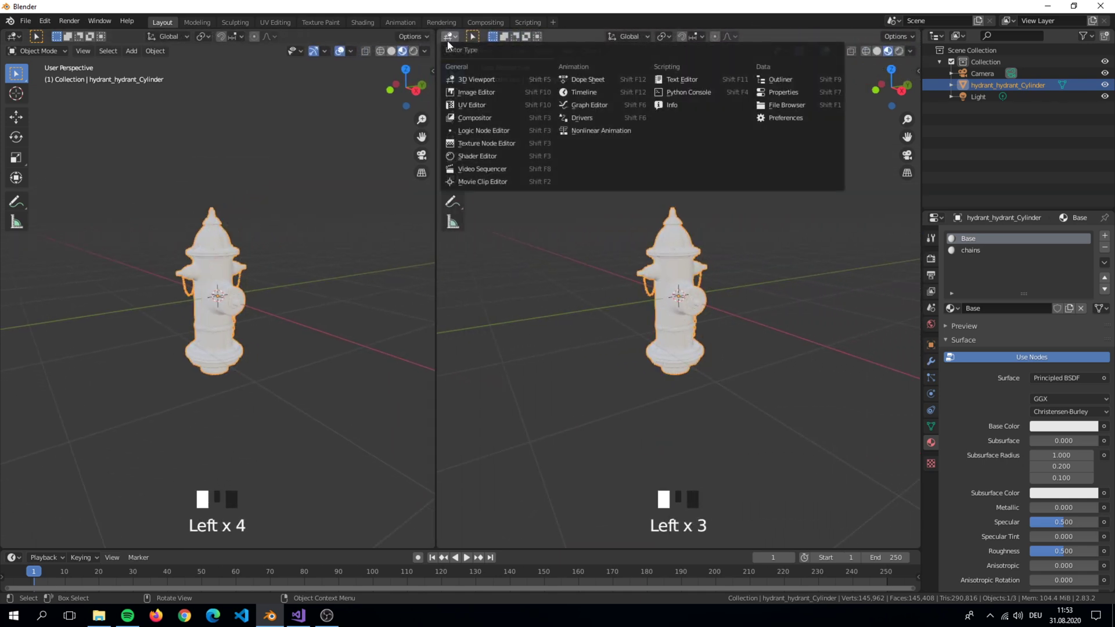
click(531, 157)
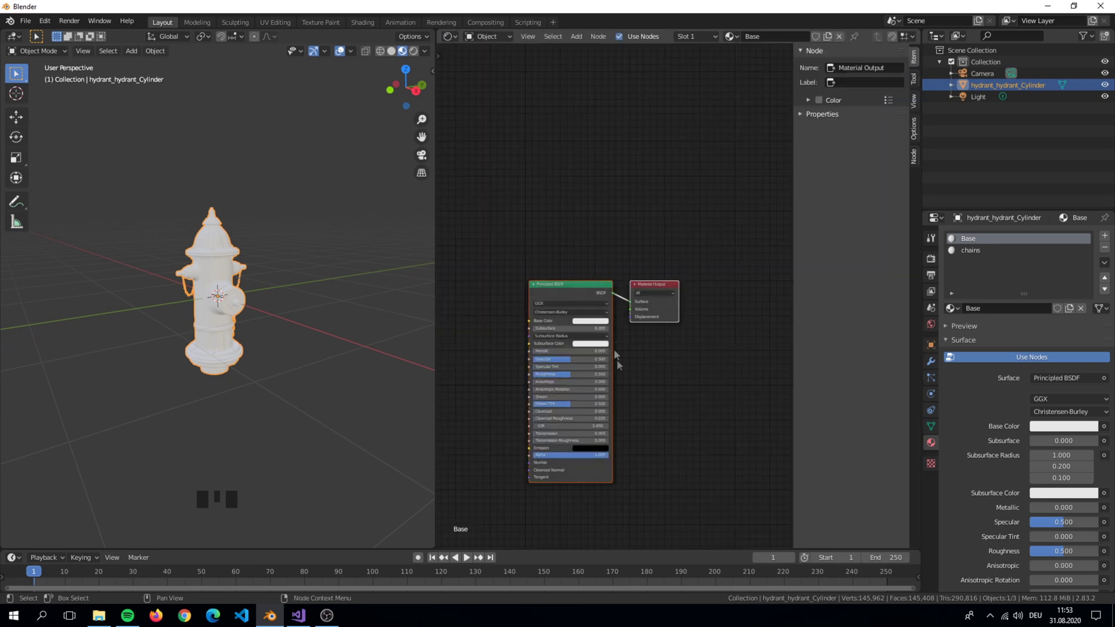
- Hide the node properties sidebar in the Shader Editor, leaving room beside the Principled BSDF node
key(n)
scroll(617, 360, up, 4)
click(611, 284)
middle_drag(611, 285, 752, 208)
scroll(755, 204, down, 2)
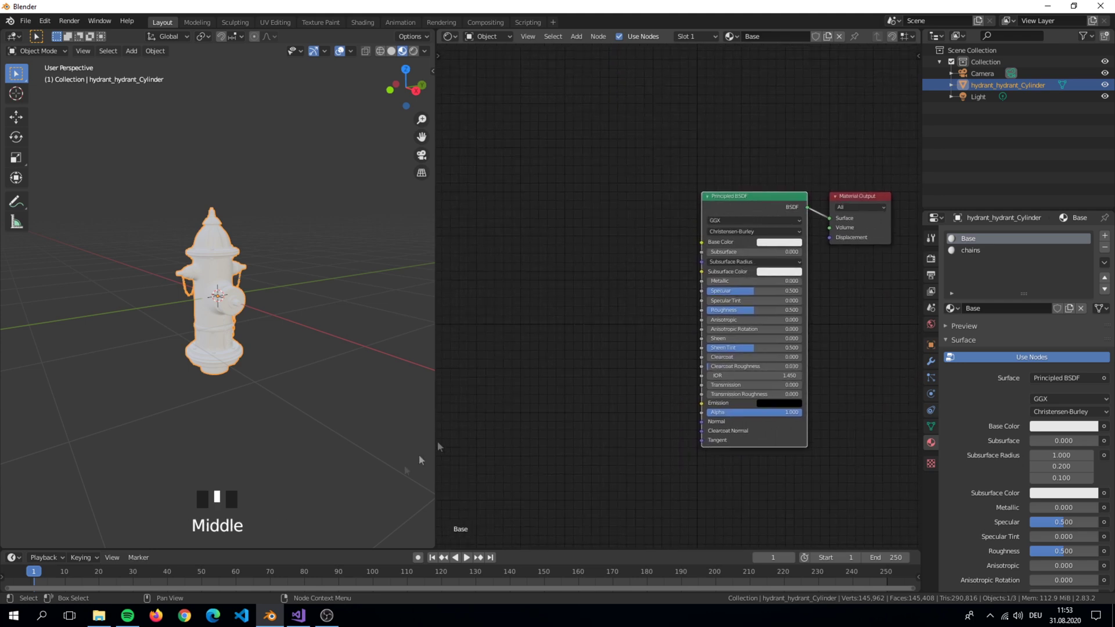
- Add Hydrant_base from the Textures folder as an image texture node and connect its Color to the Principled BSDF's Base Color
click(99, 615)
drag(465, 28, 371, 279)
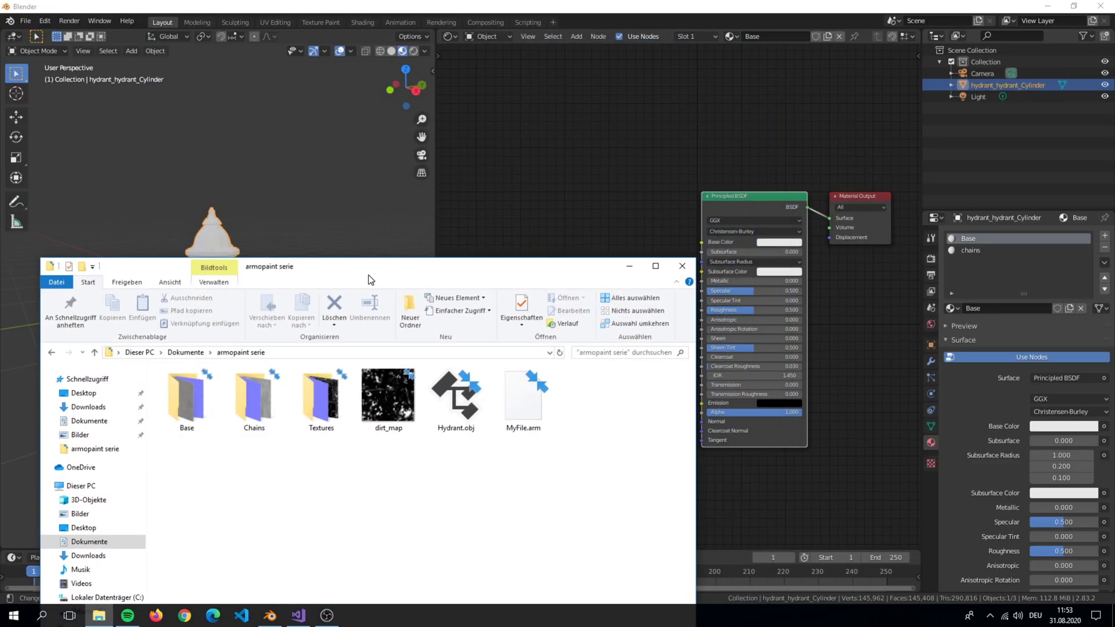
double_click(319, 407)
click(193, 410)
drag(193, 409, 663, 175)
drag(698, 250, 701, 242)
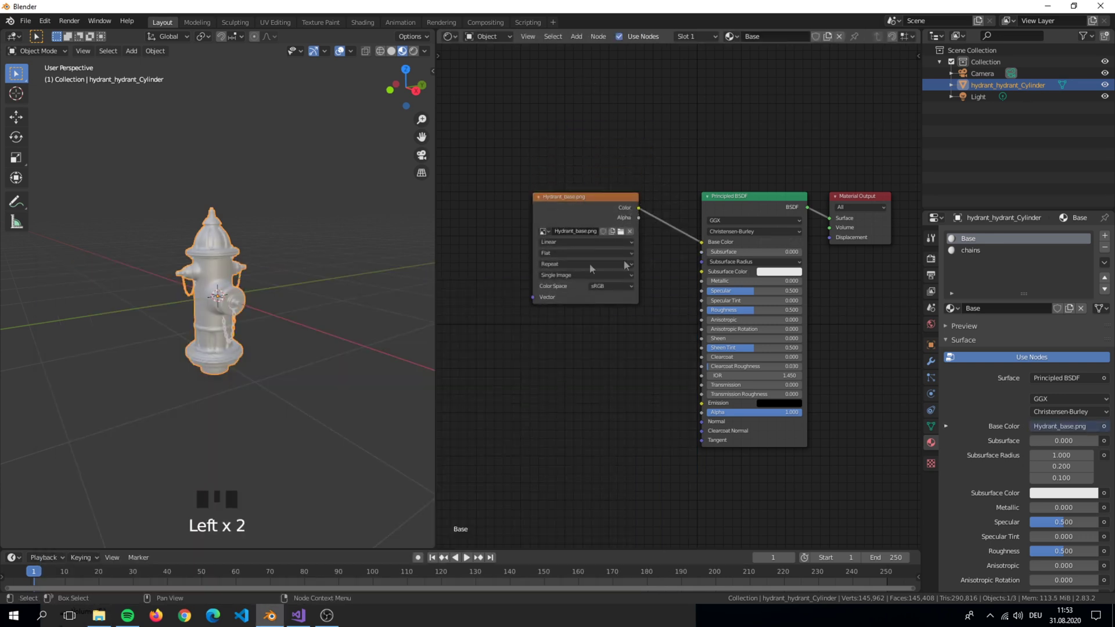
scroll(257, 242, up, 6)
middle_drag(256, 246, 349, 235)
scroll(247, 228, down, 5)
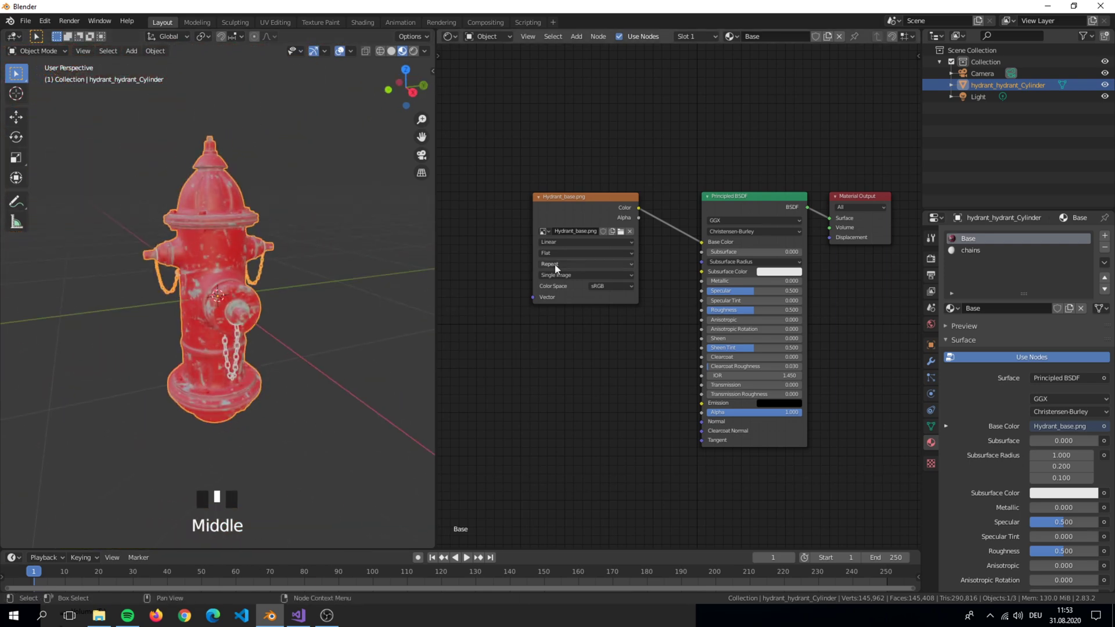
- Reposition the Hydrant_base texture node beside the Principled BSDF, leaving free space beneath it for more texture nodes
scroll(592, 219, up, 2)
middle_drag(592, 219, 656, 217)
scroll(655, 200, down, 2)
drag(654, 186, 642, 228)
key(h)
scroll(665, 226, down, 2)
key(h)
middle_drag(666, 262, 655, 172)
drag(618, 177, 603, 160)
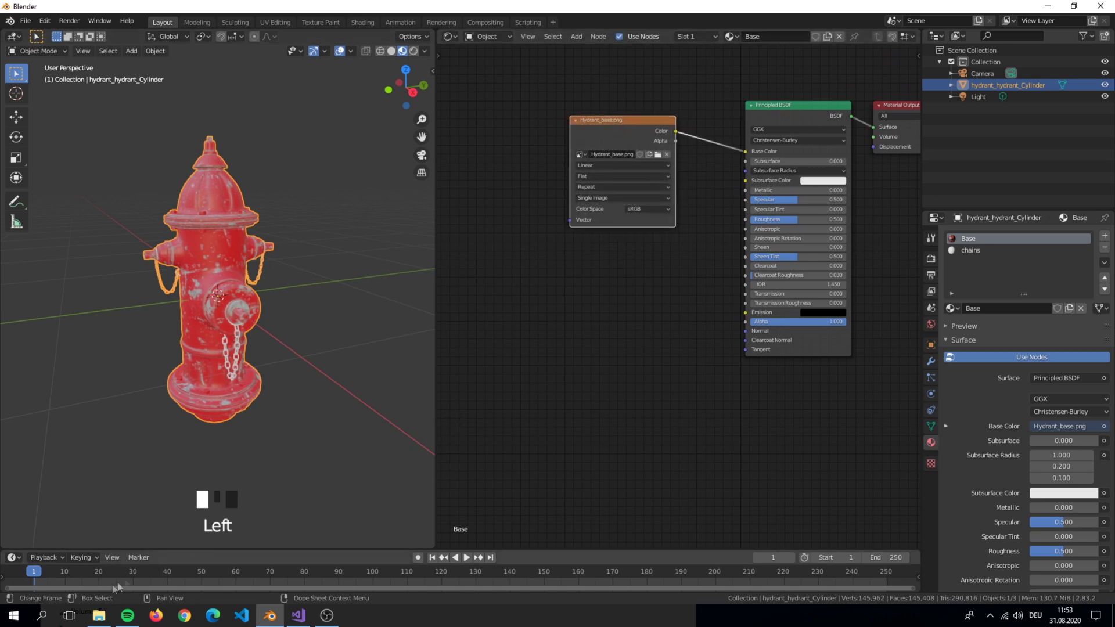
- Add Hydrant_metal from the Textures folder as an image texture node below Hydrant_base and connect its Color to Metallic
click(99, 614)
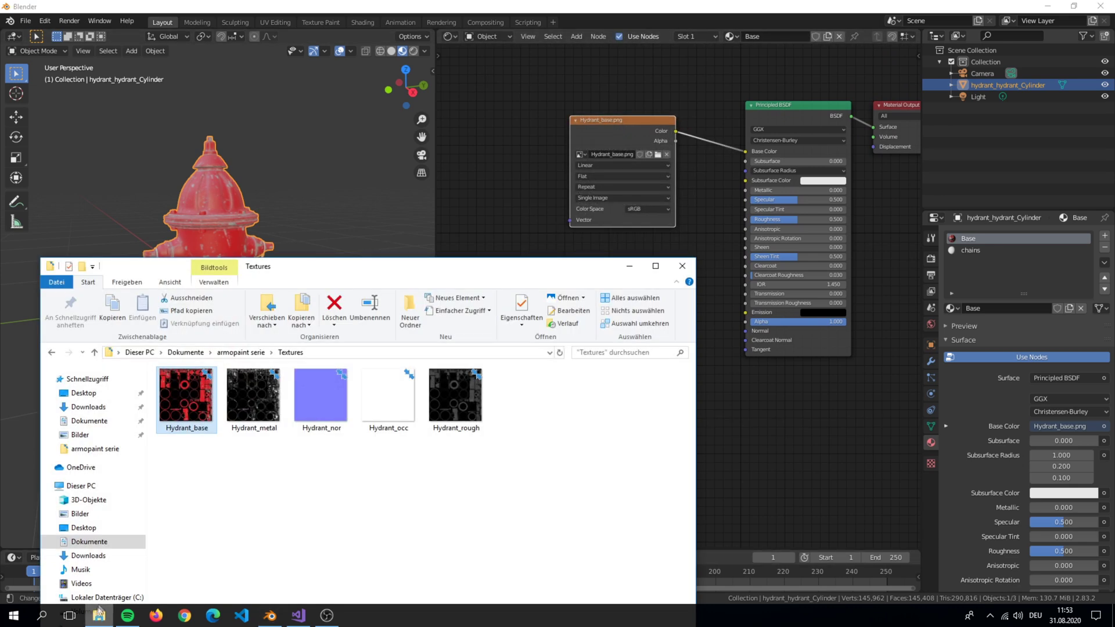
click(256, 401)
drag(395, 271, 319, 374)
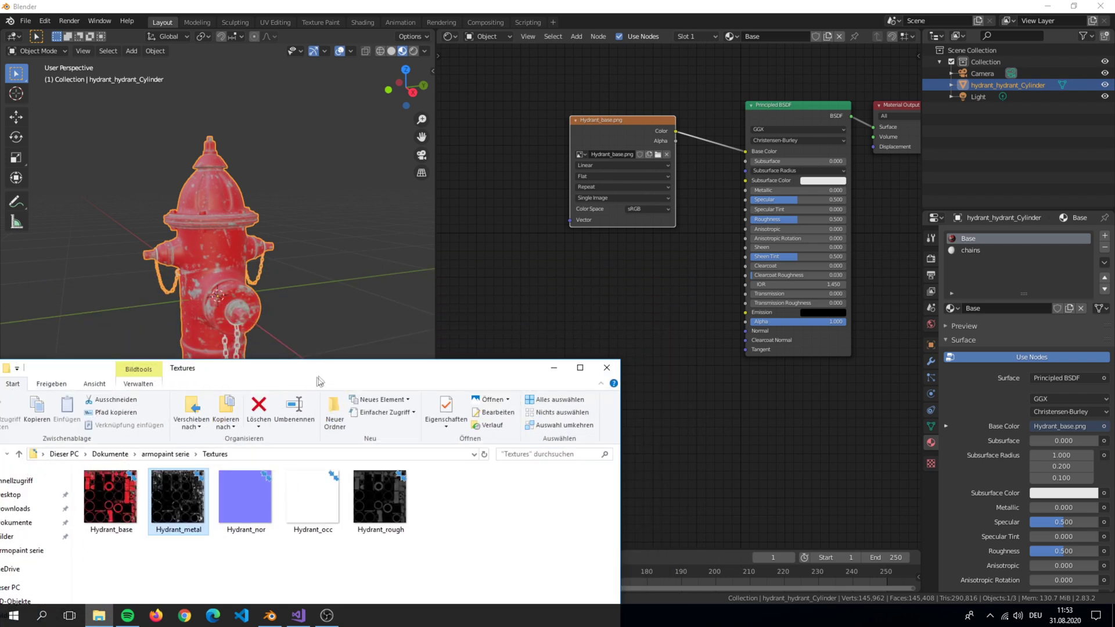
drag(185, 507, 568, 312)
drag(596, 278, 588, 256)
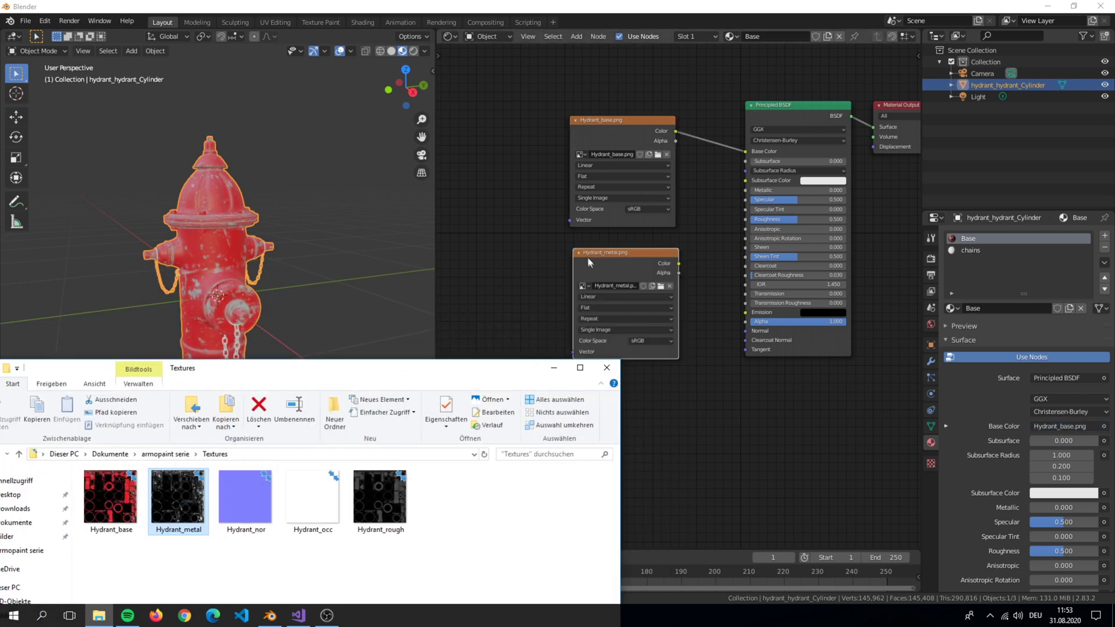
click(632, 262)
drag(677, 259, 746, 191)
- Set the Hydrant_metal texture's color space to Non-Color
middle_drag(255, 256, 416, 110)
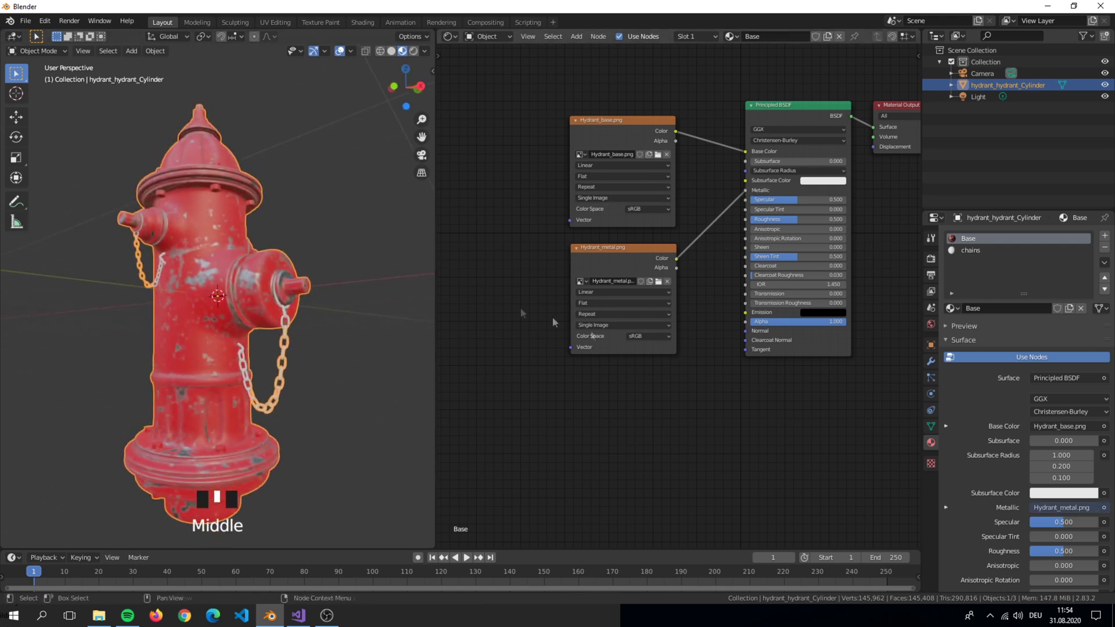
click(648, 337)
click(657, 375)
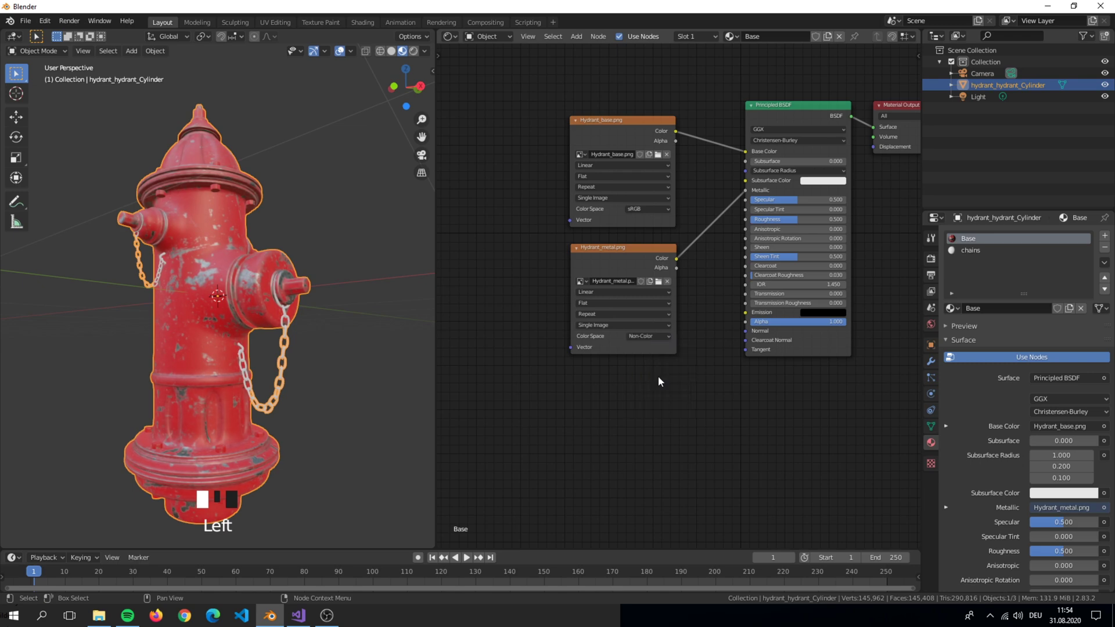
- Check the metallic paint on the hydrant in Rendered shading and return the viewport to Material Preview
middle_drag(209, 273, 405, 173)
scroll(203, 279, down, 2)
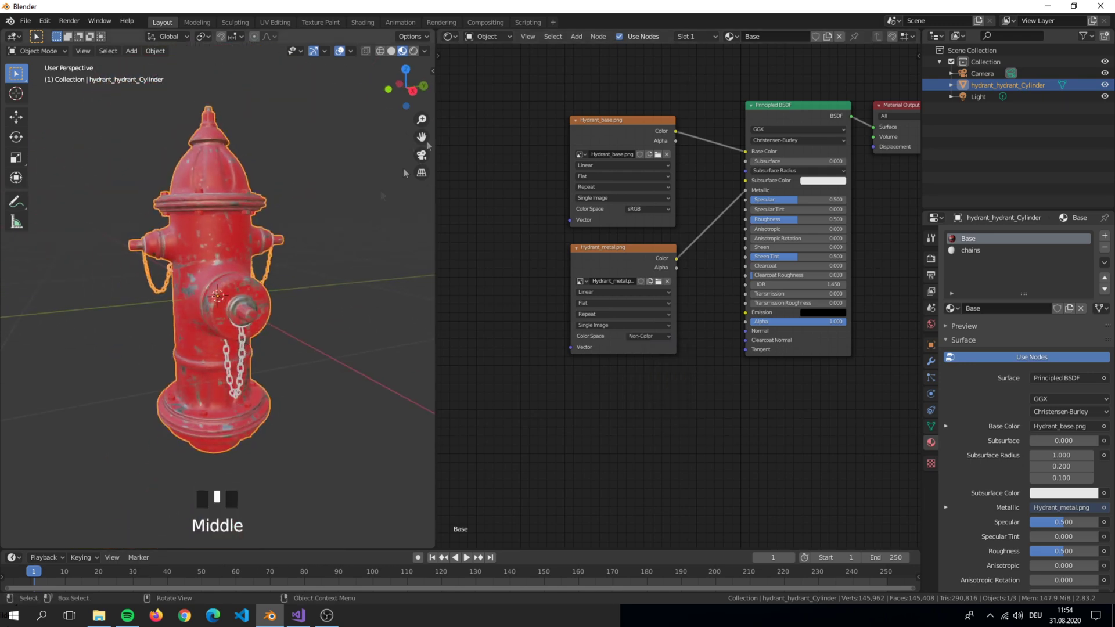
click(413, 50)
scroll(322, 203, up, 2)
mouse_move(322, 203)
middle_down()
mouse_move(240, 185)
mouse_move(379, 110)
middle_up()
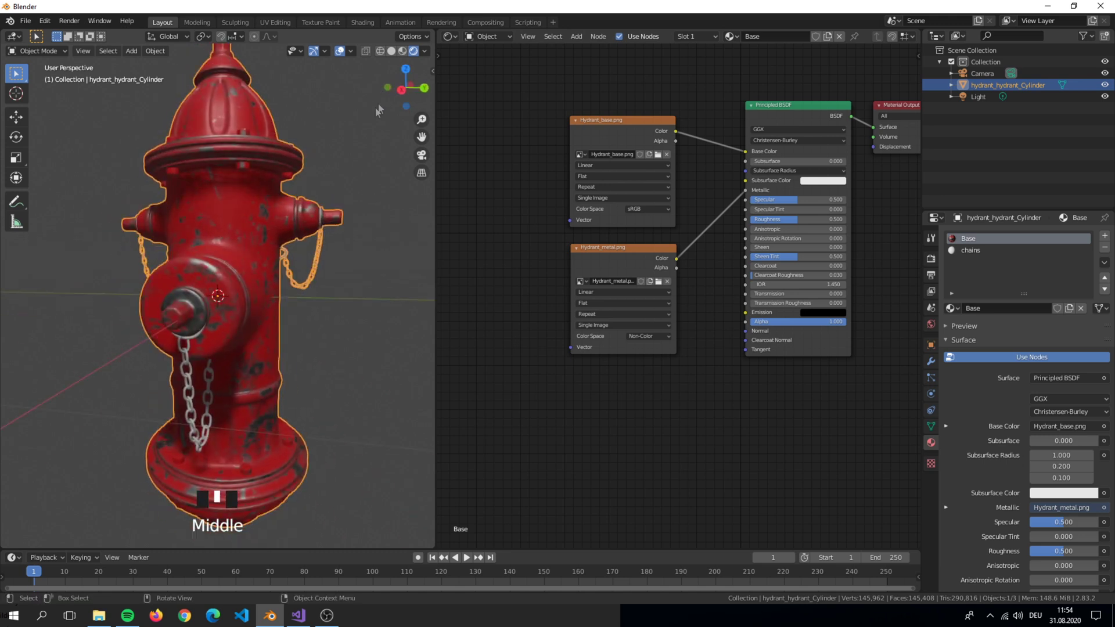
click(404, 52)
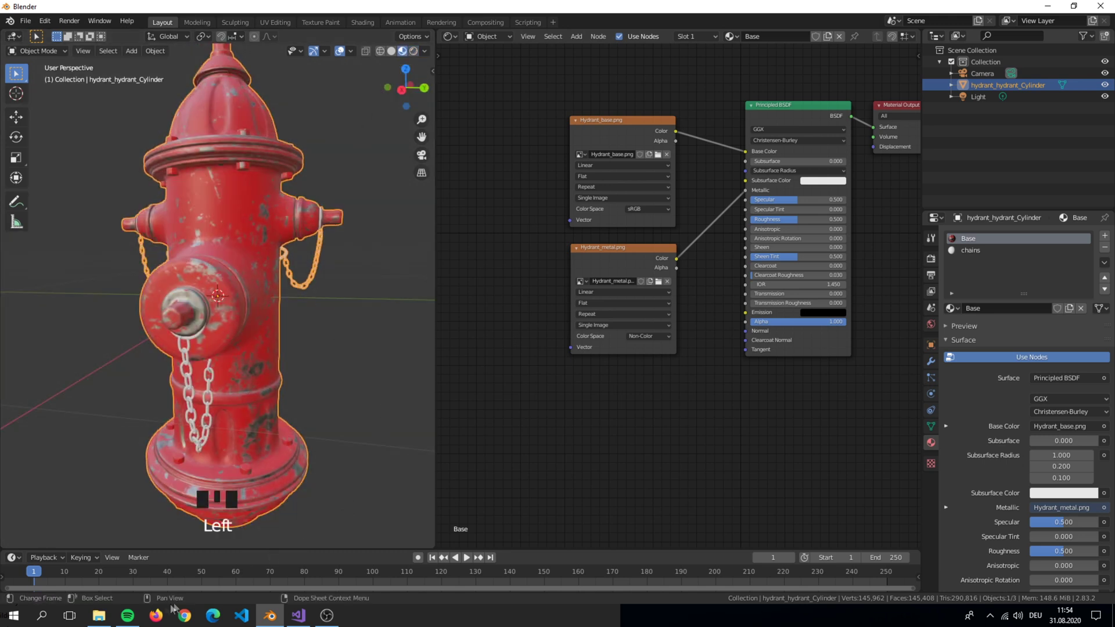
- Add Hydrant_rough from the Textures folder as an image texture node below Hydrant_metal and connect its Color to Roughness
click(99, 615)
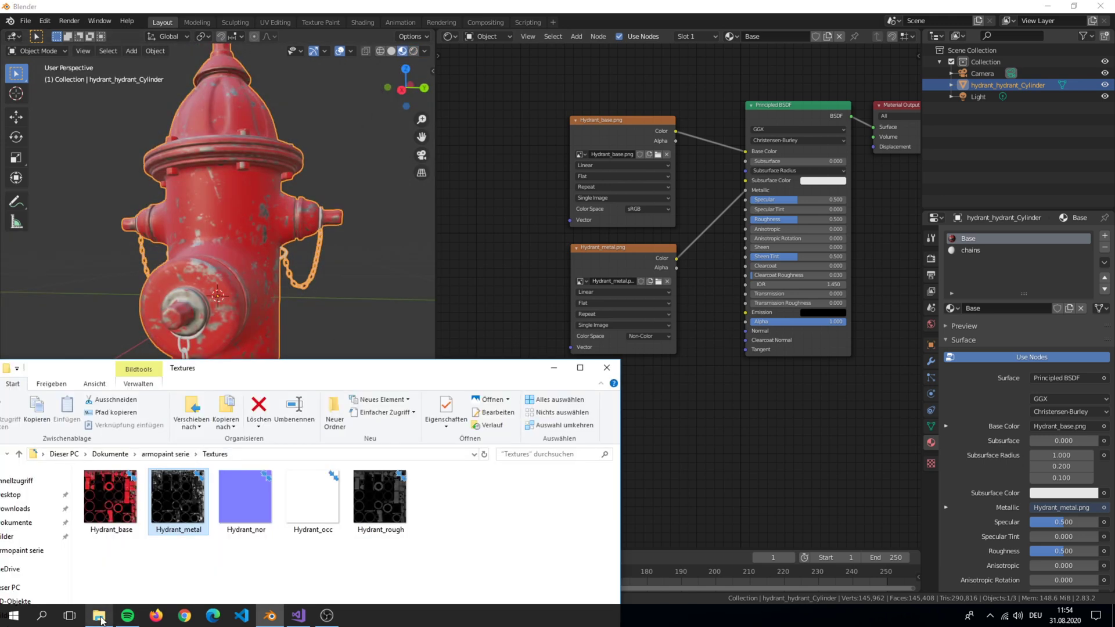
click(247, 504)
click(328, 518)
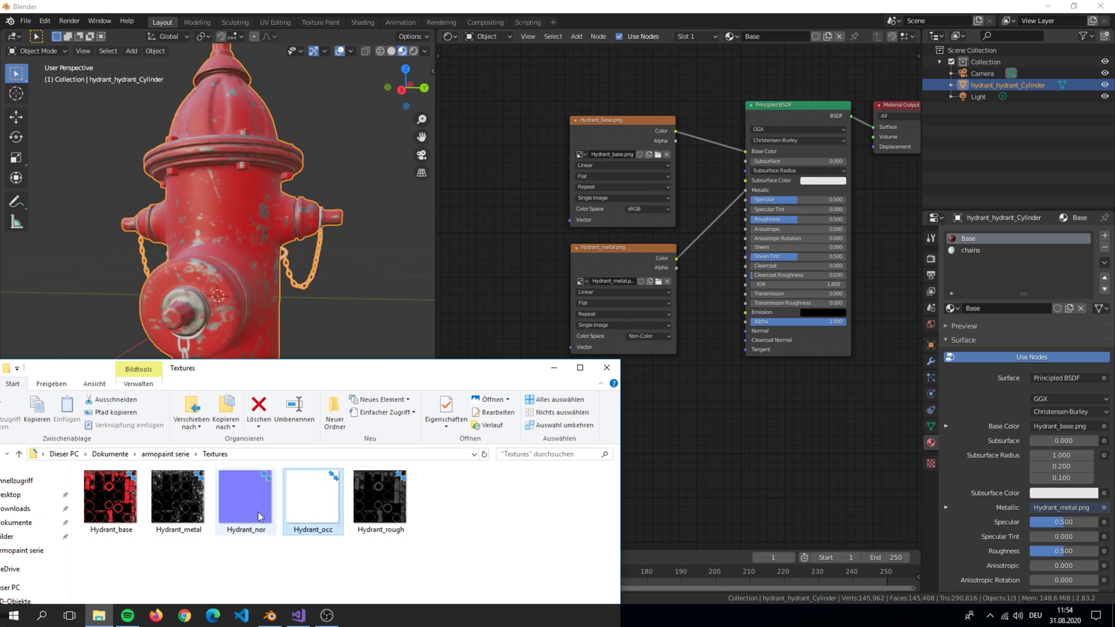
click(375, 518)
drag(369, 500, 753, 427)
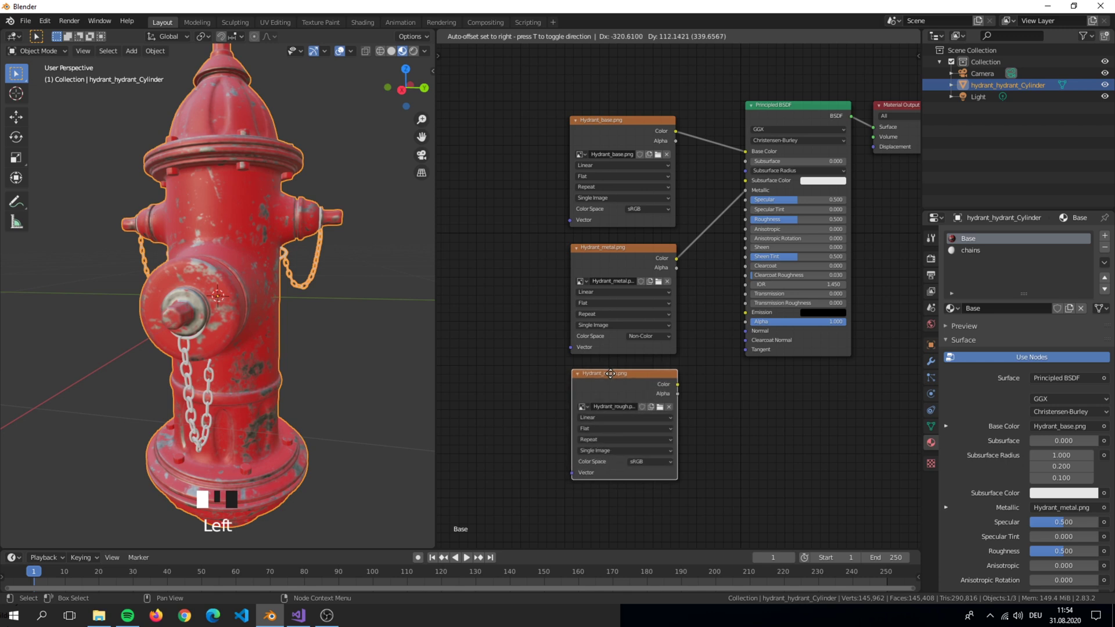
click(610, 378)
drag(677, 388, 746, 219)
- Set the Hydrant_rough texture's color space to Non-Color and inspect the hydrant's surface from several sides
middle_drag(254, 267, 234, 279)
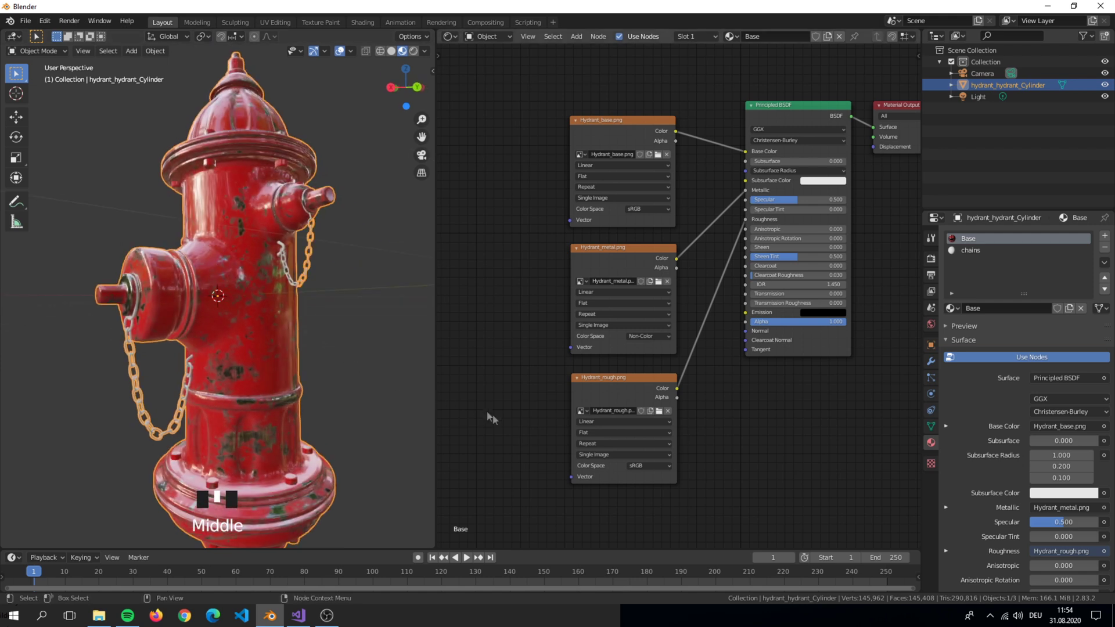
click(644, 465)
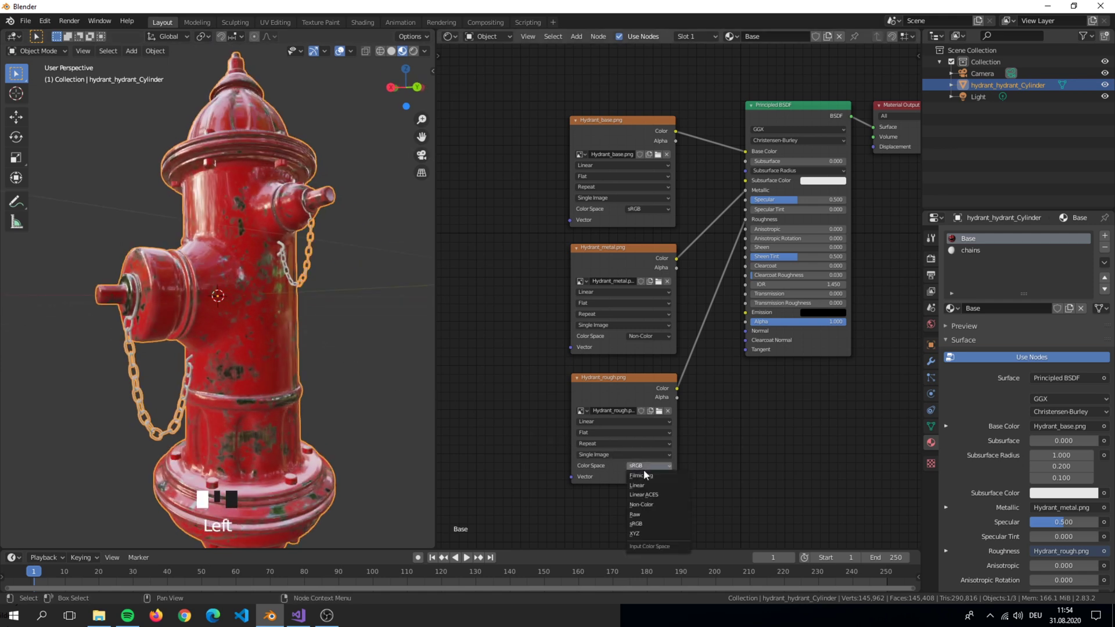
click(655, 507)
middle_drag(383, 325, 333, 319)
scroll(589, 318, down, 2)
middle_drag(589, 318, 575, 353)
middle_drag(368, 239, 298, 244)
scroll(209, 290, up, 2)
scroll(262, 256, down, 3)
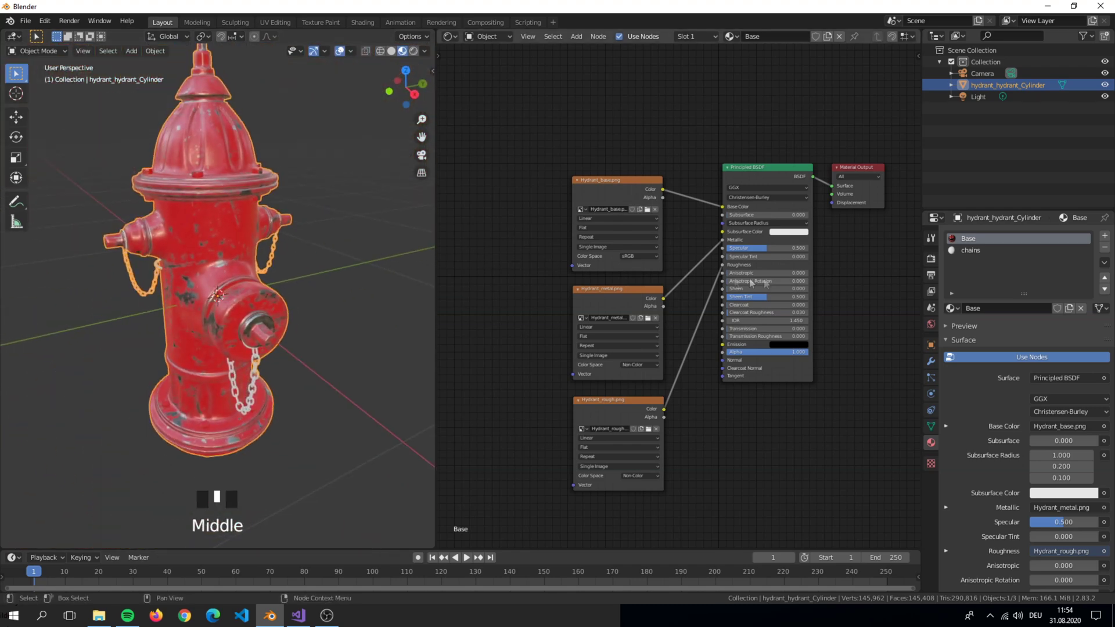
- Set the render engine to Cycles and switch the viewport to Rendered shading
click(931, 258)
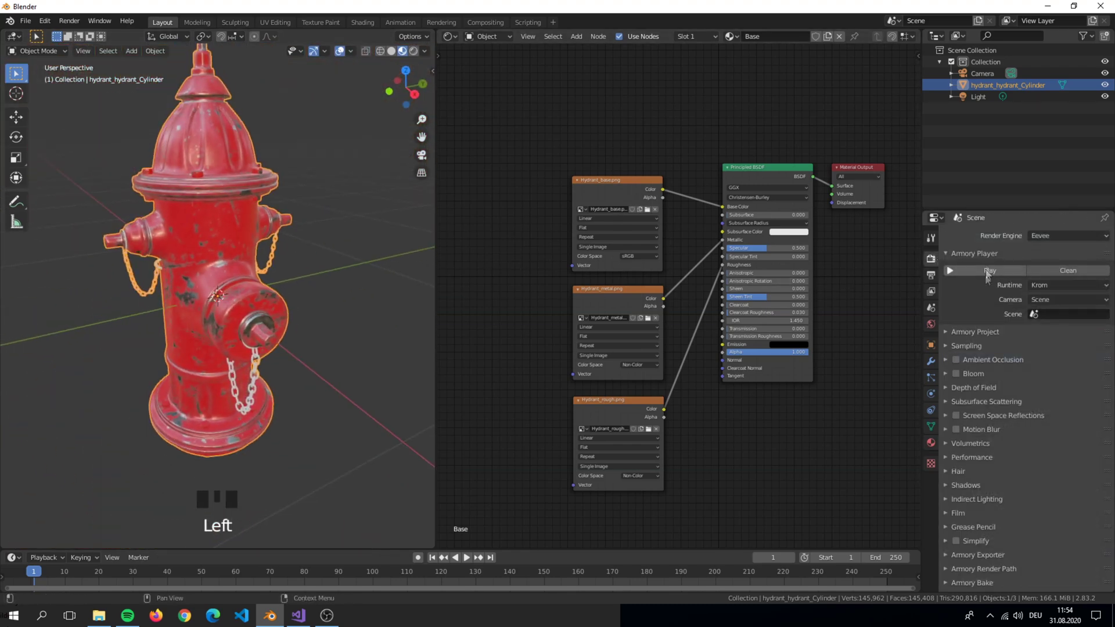
drag(1047, 237, 1046, 273)
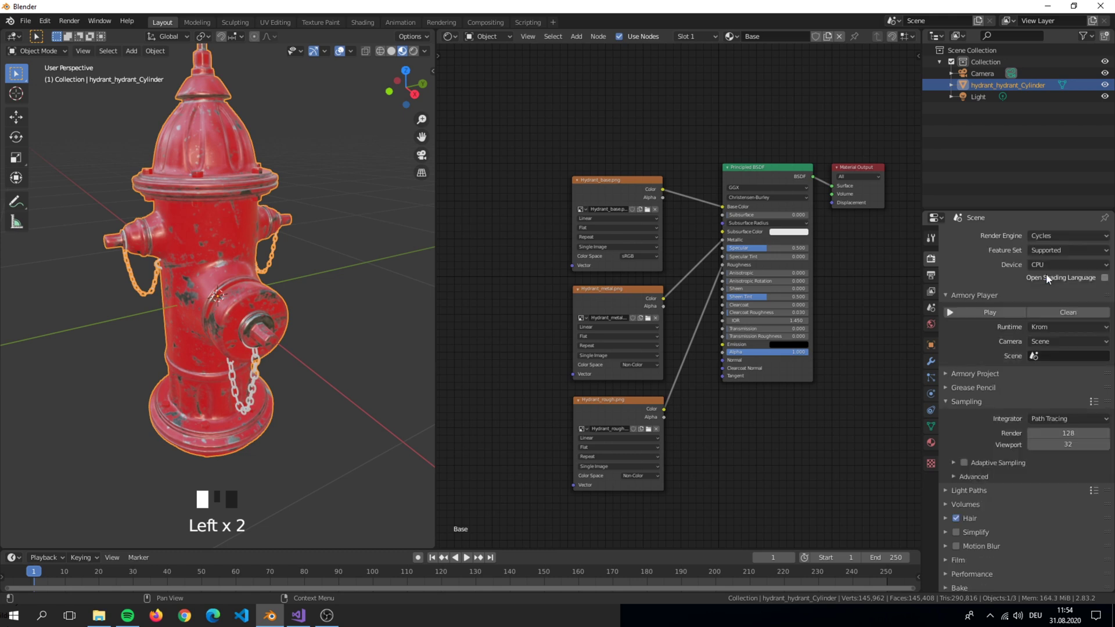
click(414, 51)
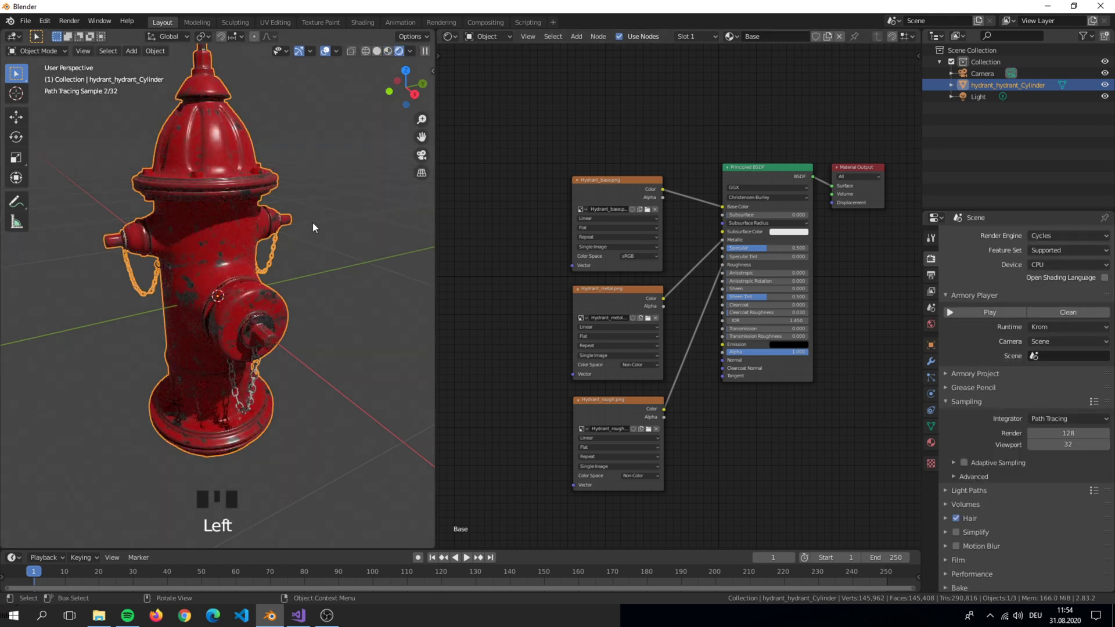
- Use a Sky Texture as the world background color and inspect the hydrant under the sky lighting
click(931, 325)
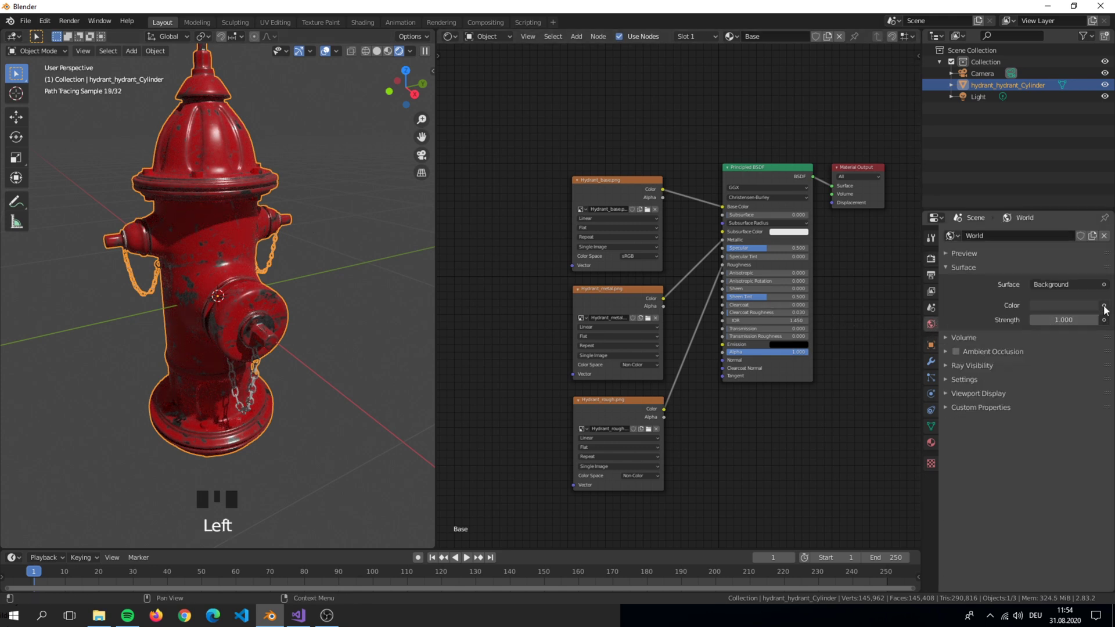
click(1104, 306)
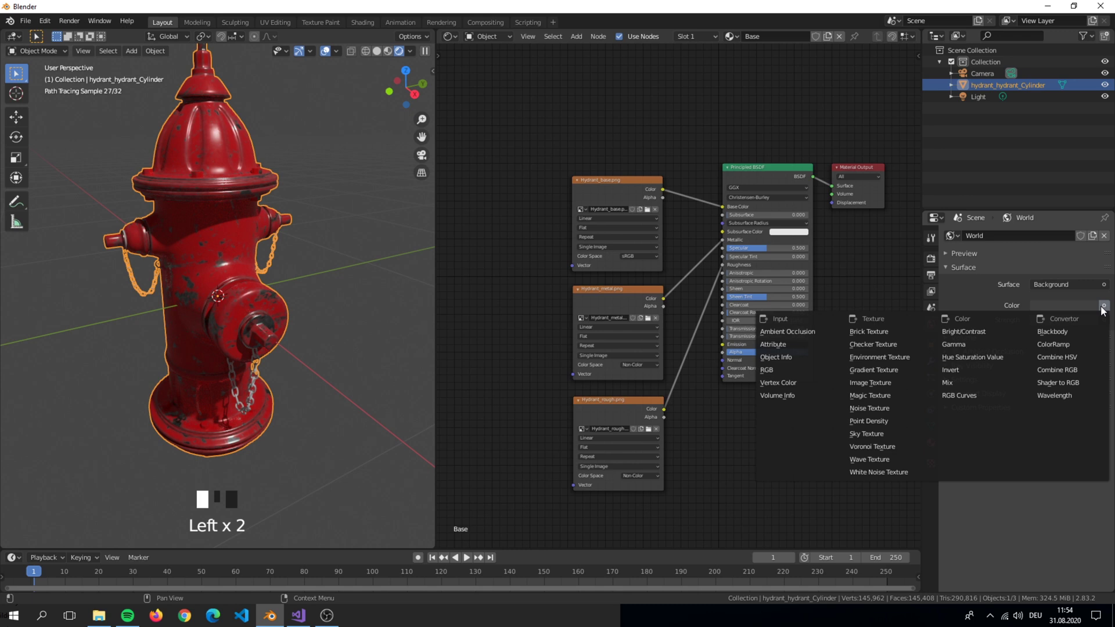
click(895, 434)
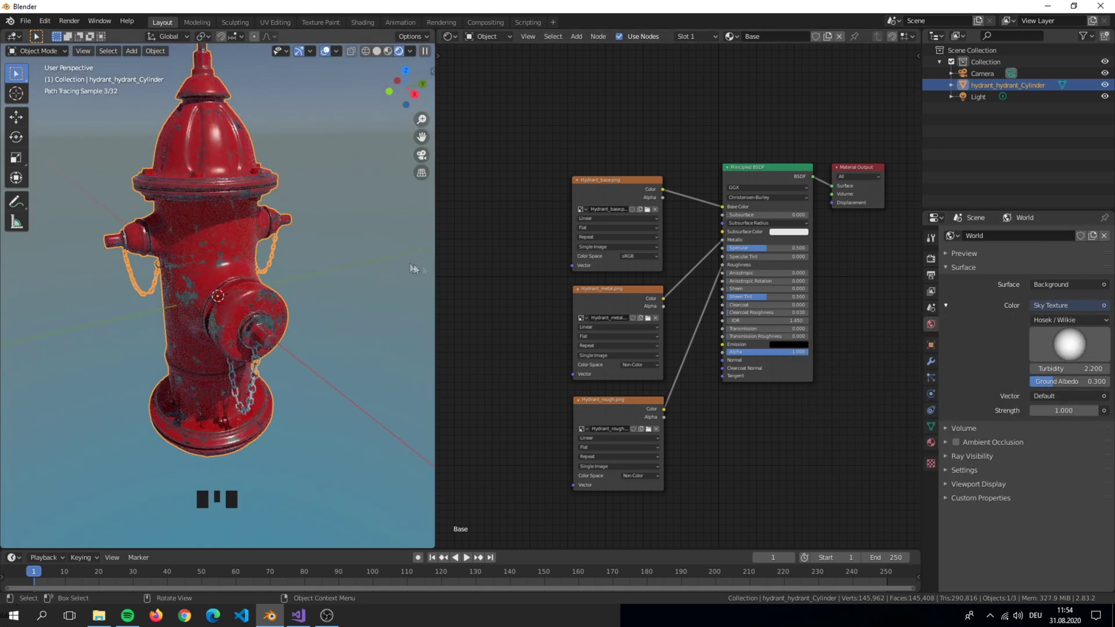
middle_drag(303, 259, 340, 235)
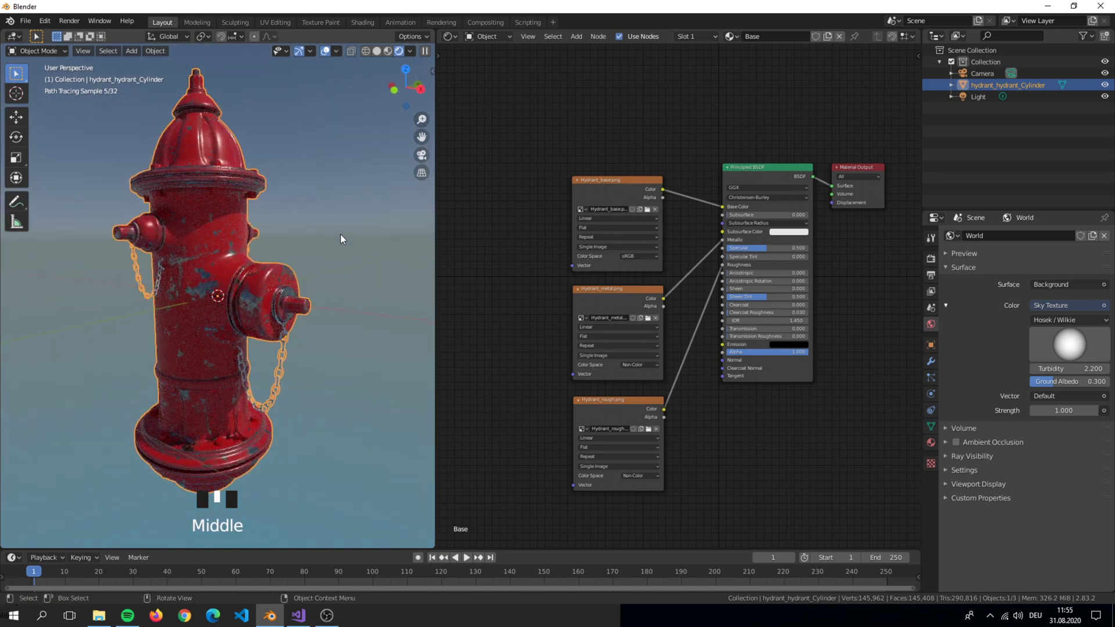
scroll(340, 234, up, 2)
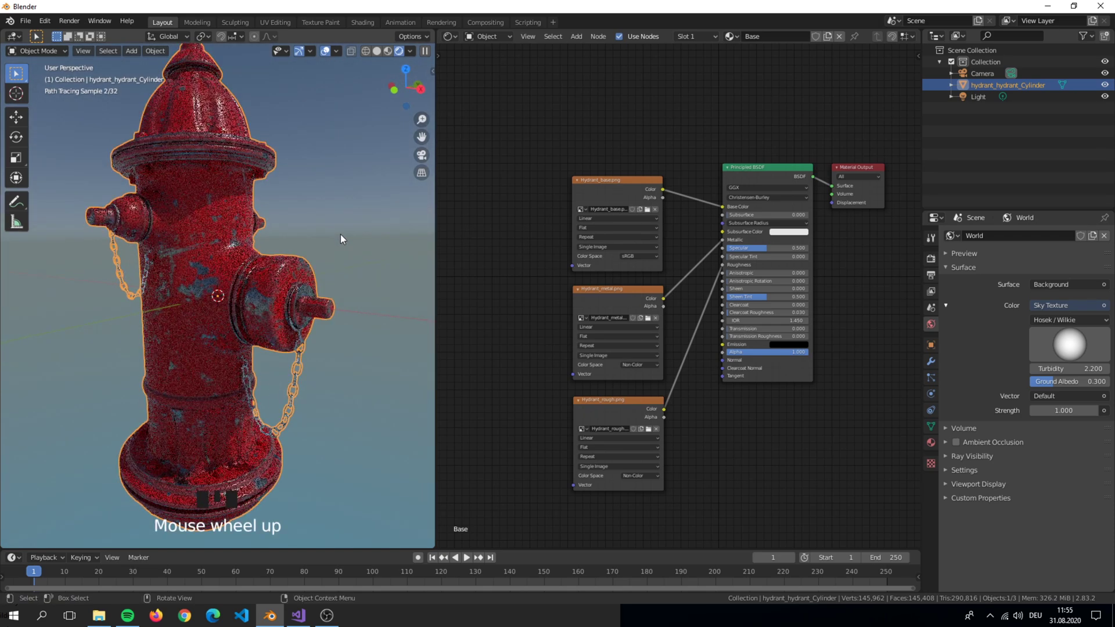
middle_drag(340, 234, 210, 250)
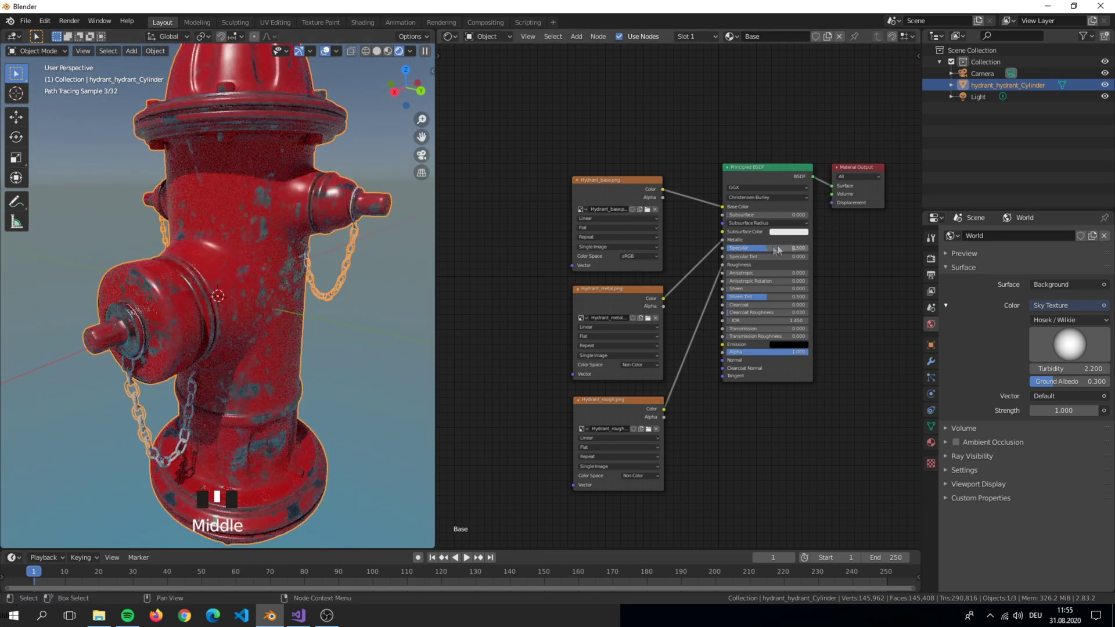
- In the chains material, add an Image Texture node and connect its Color to the Principled BSDF's Base Color
click(931, 443)
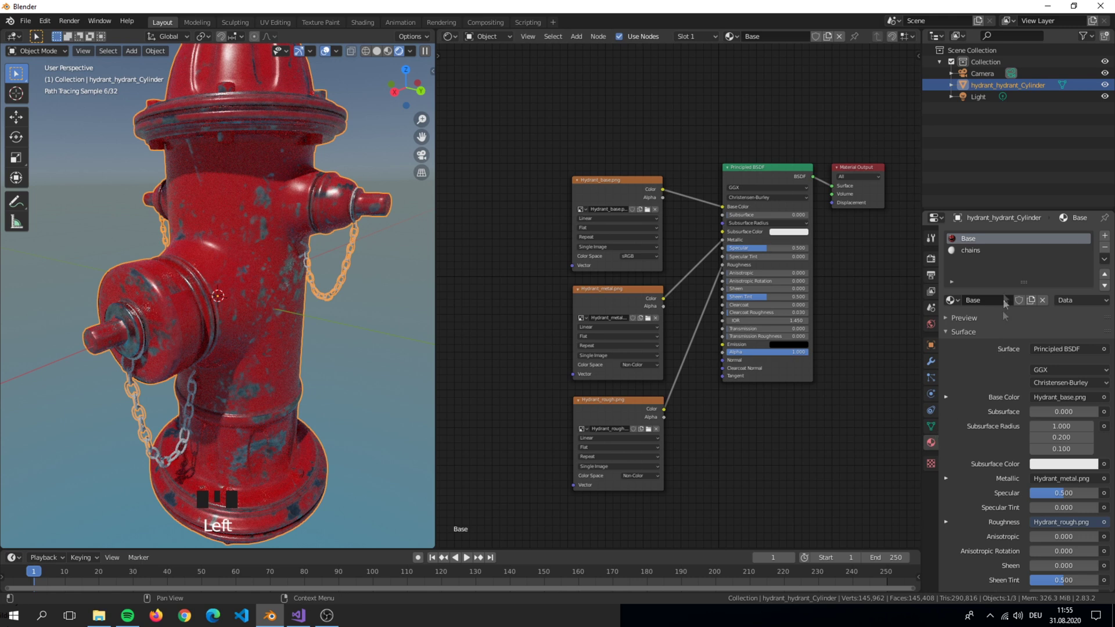
click(981, 248)
click(771, 169)
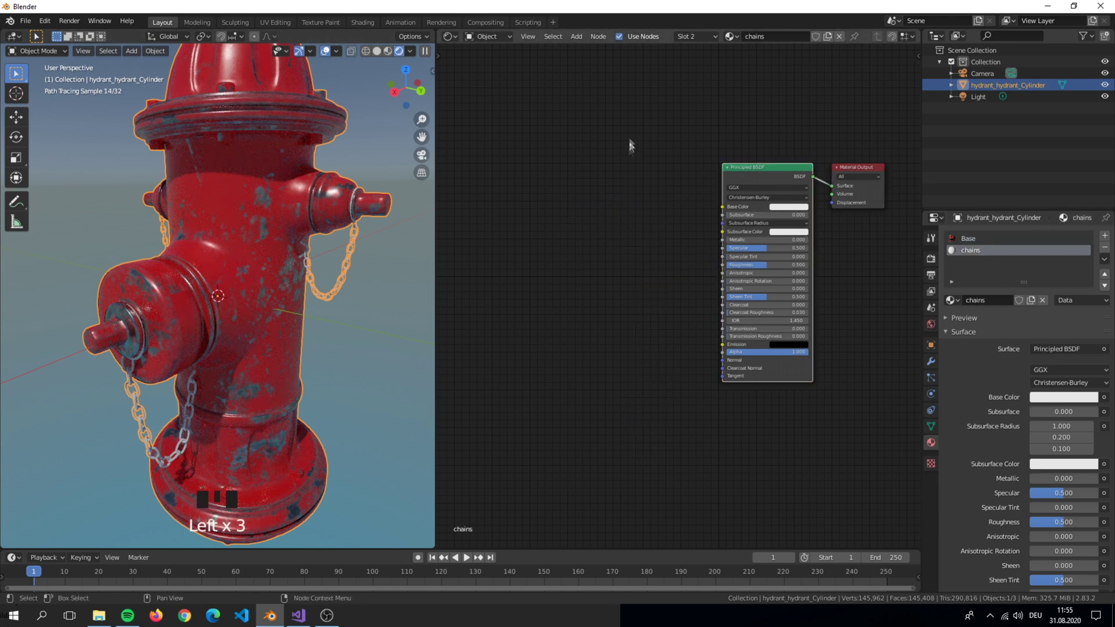
click(575, 37)
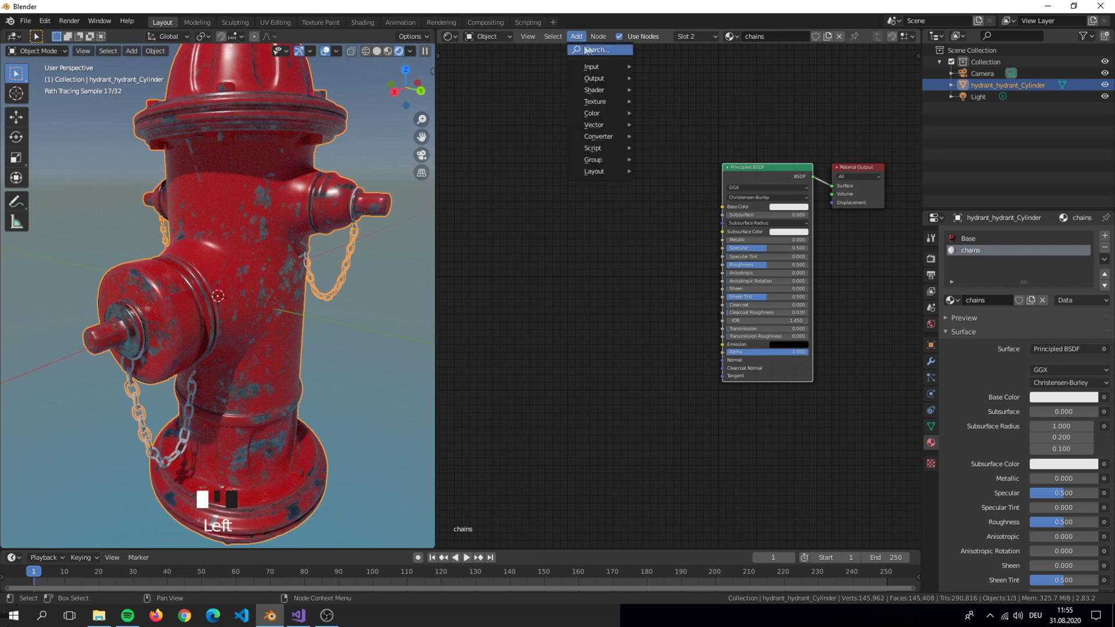
click(581, 50)
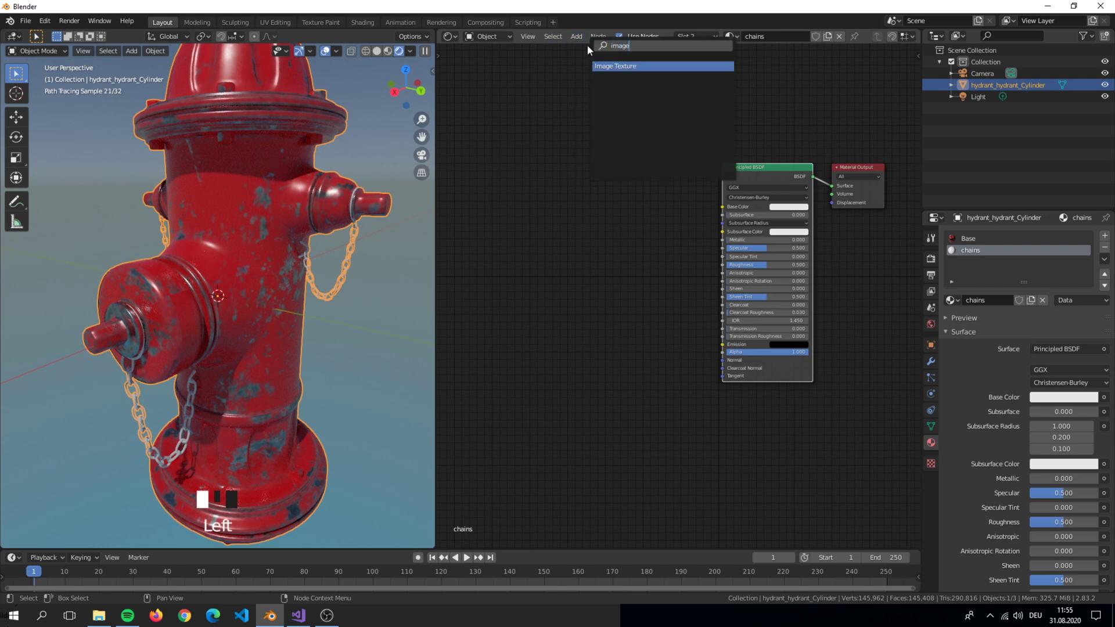
key(Return)
click(583, 181)
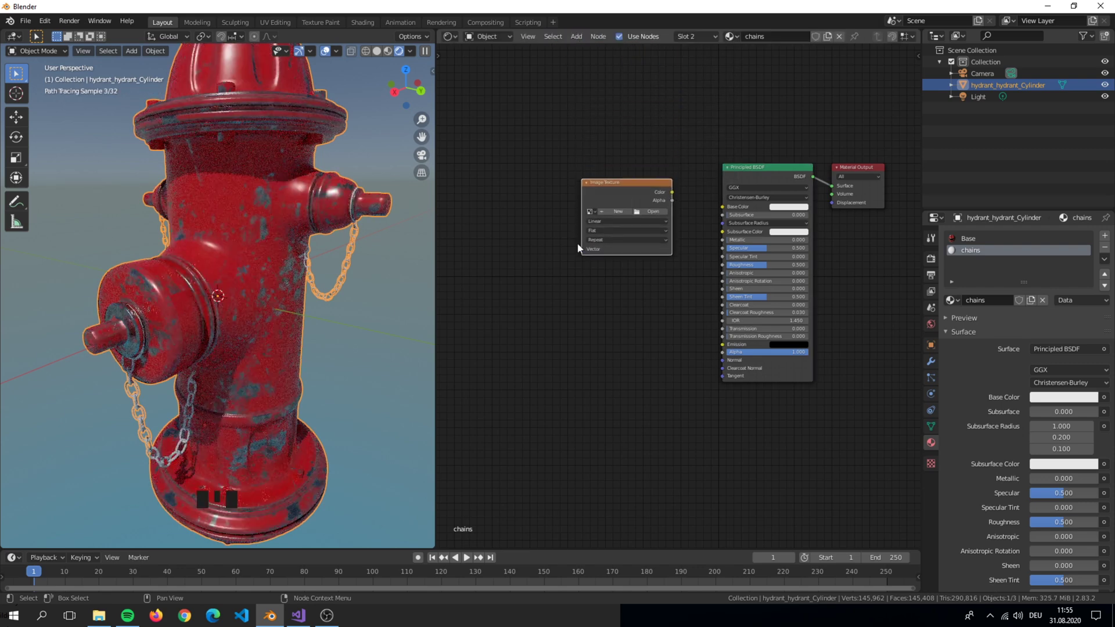
drag(727, 203, 724, 207)
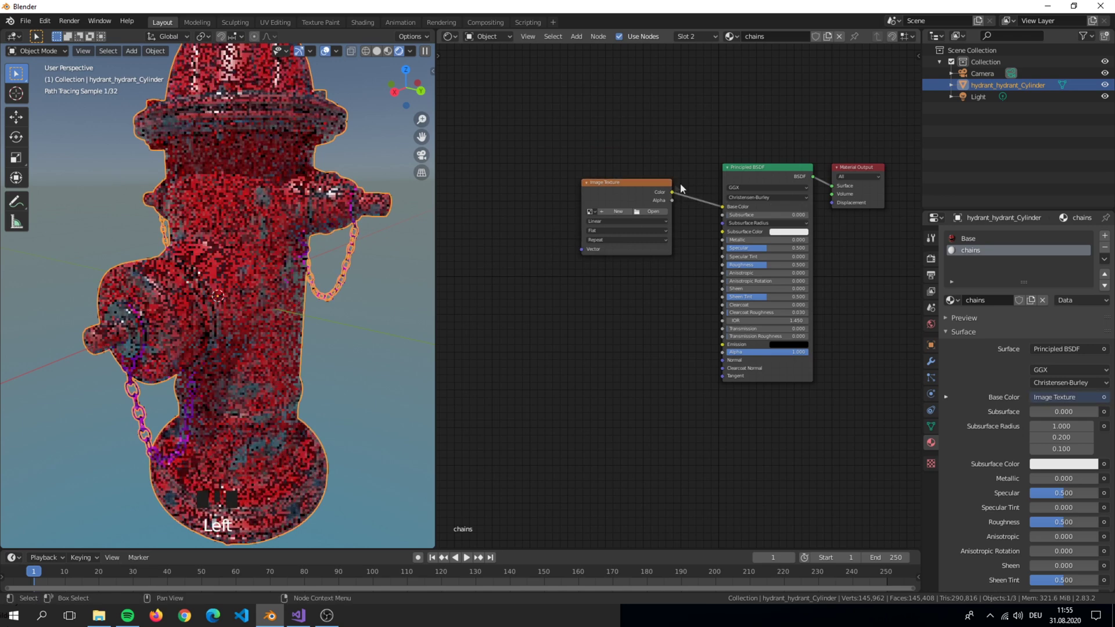
- Assign the already loaded Hydrant_base.png to the chains material's image texture node
click(590, 211)
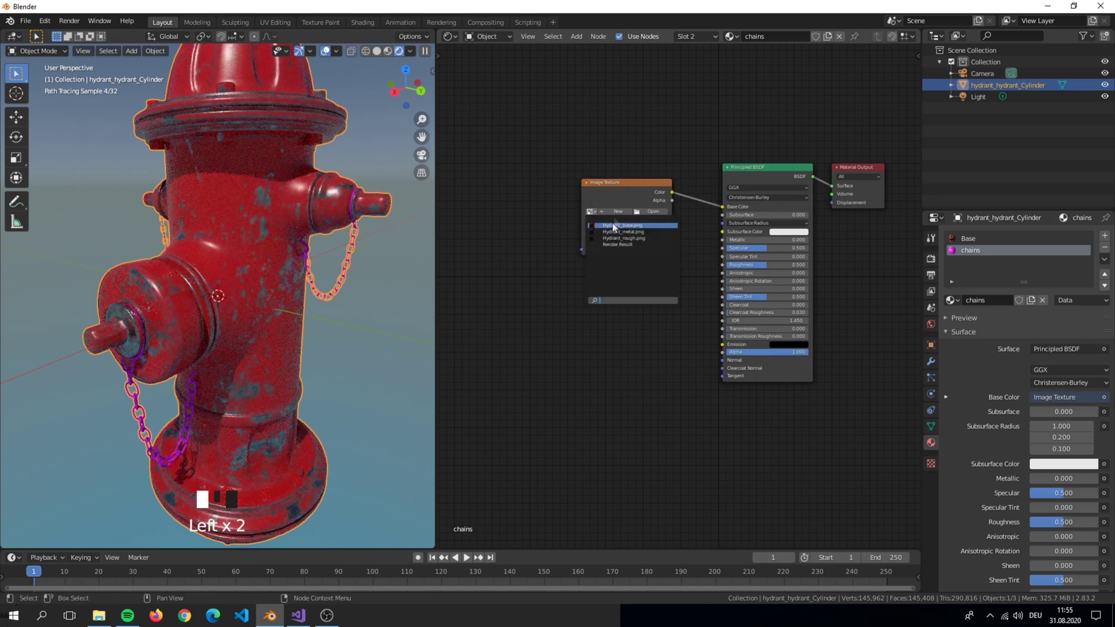
click(613, 225)
scroll(606, 178, up, 5)
middle_drag(607, 178, 703, 306)
click(583, 240)
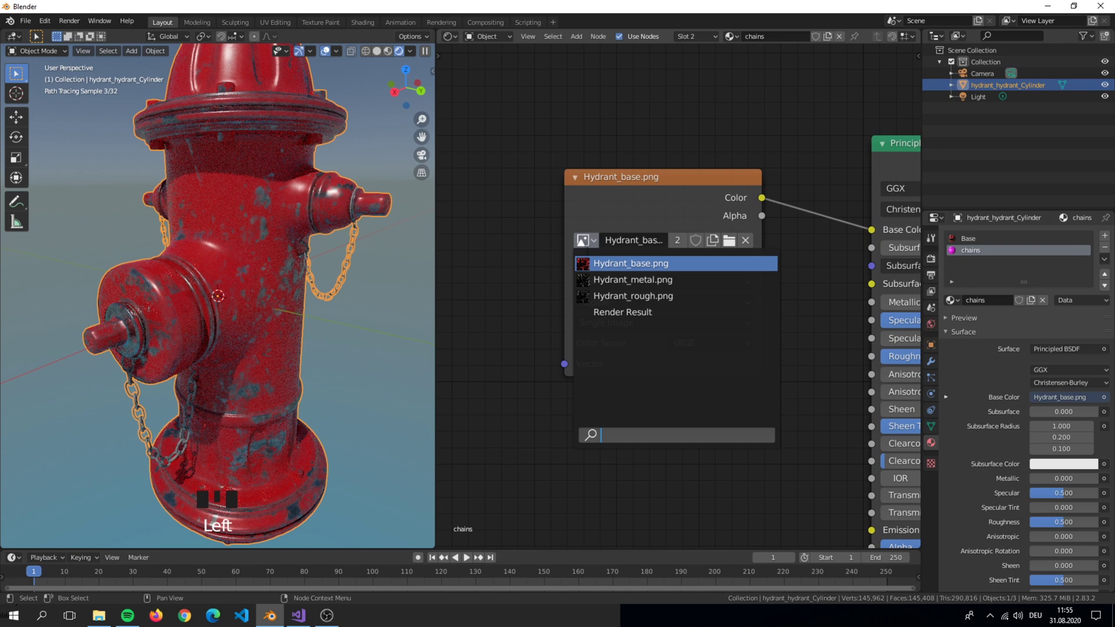
click(649, 264)
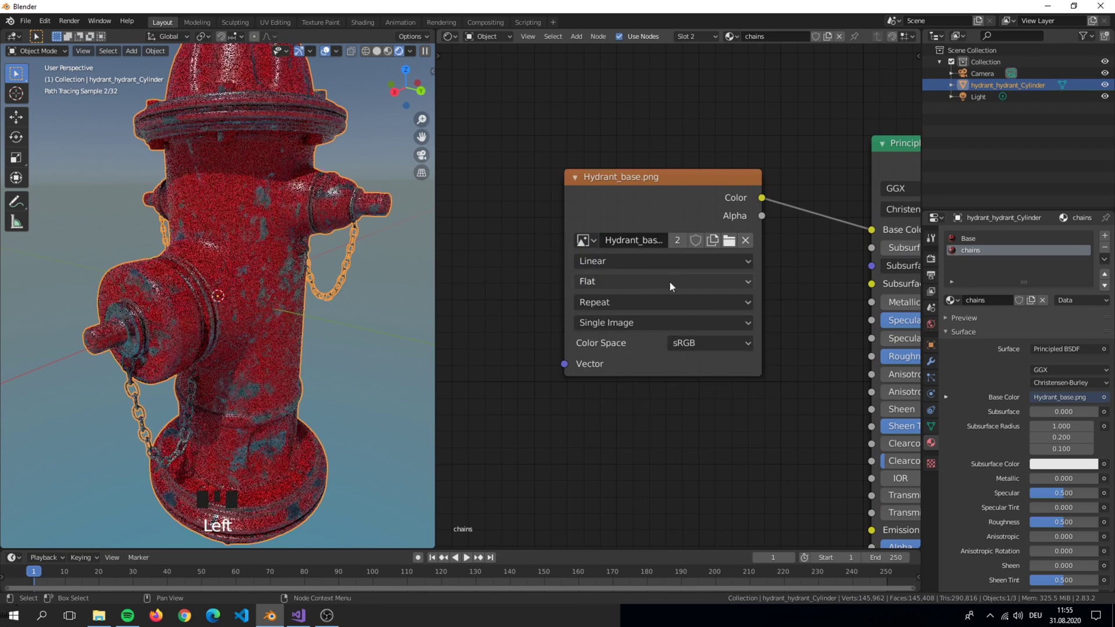
- Duplicate the chains material's Hydrant_base.png image texture node twice and stack the two copies below the original
scroll(673, 279, down, 6)
middle_drag(683, 277, 624, 117)
scroll(625, 117, down, 2)
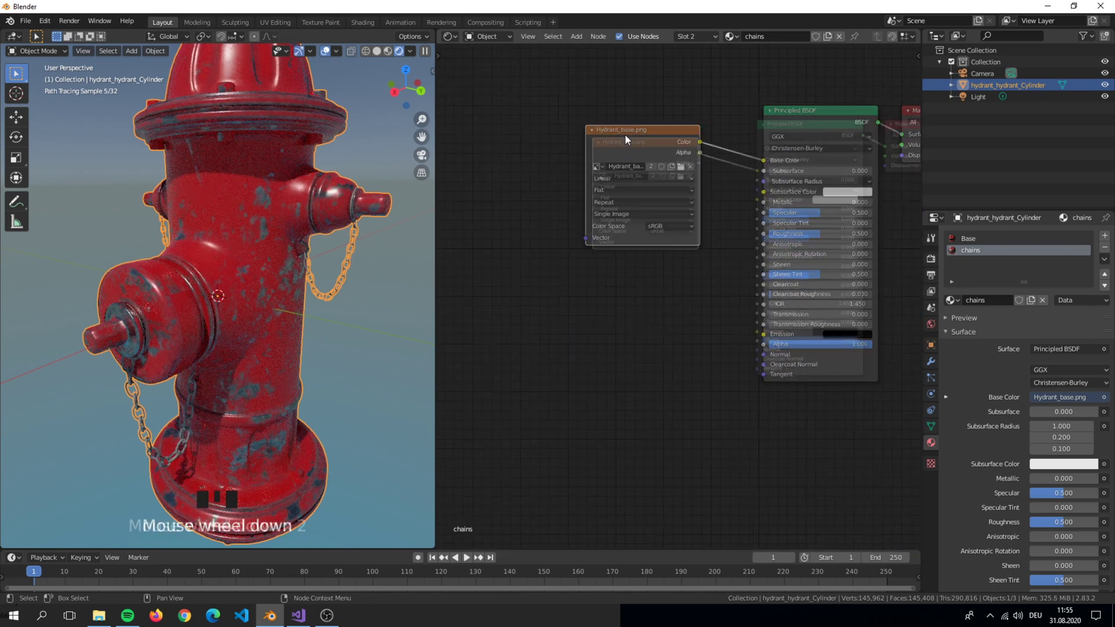
key(shift+d)
click(625, 263)
key(shift+d)
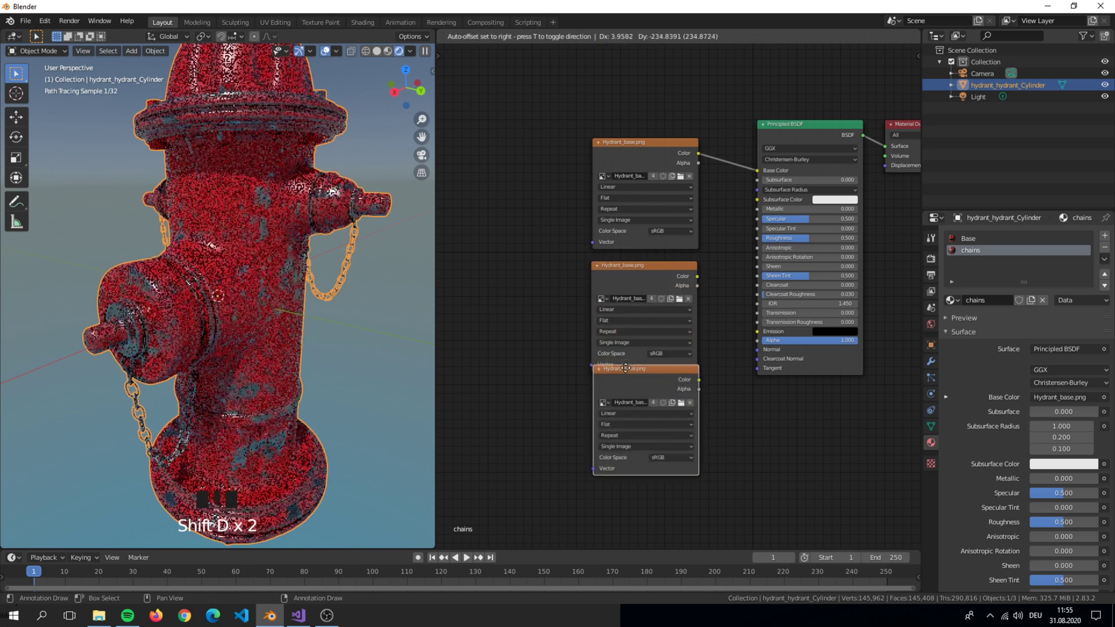
click(623, 386)
- Assign Hydrant_metal.png to the middle image texture node and connect its Color to the Principled BSDF's Metallic input
click(603, 298)
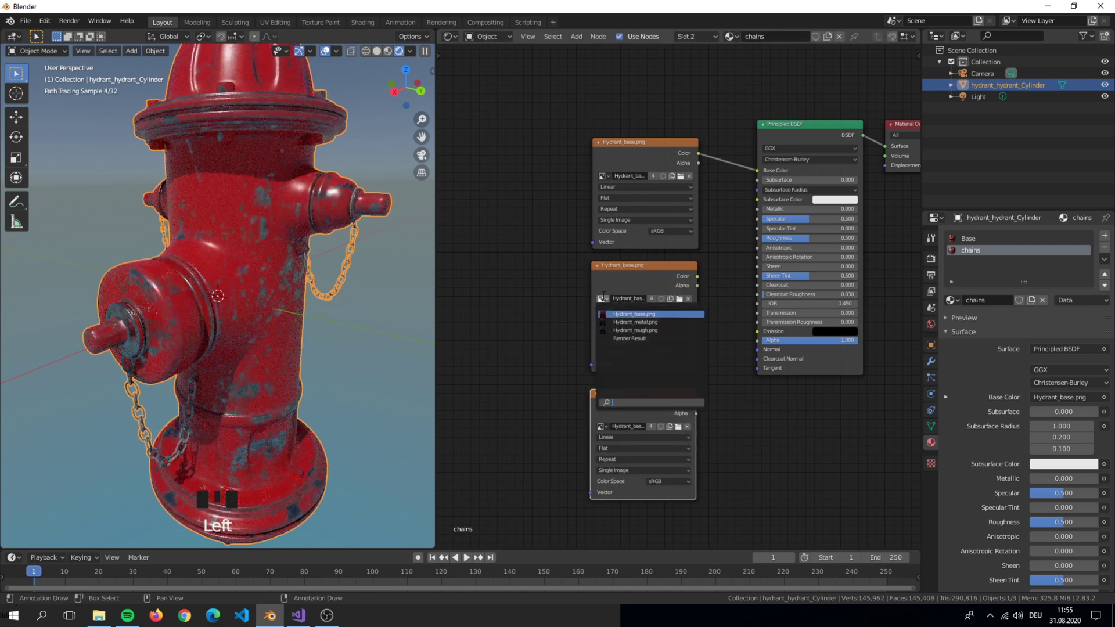
click(617, 323)
drag(696, 276, 757, 211)
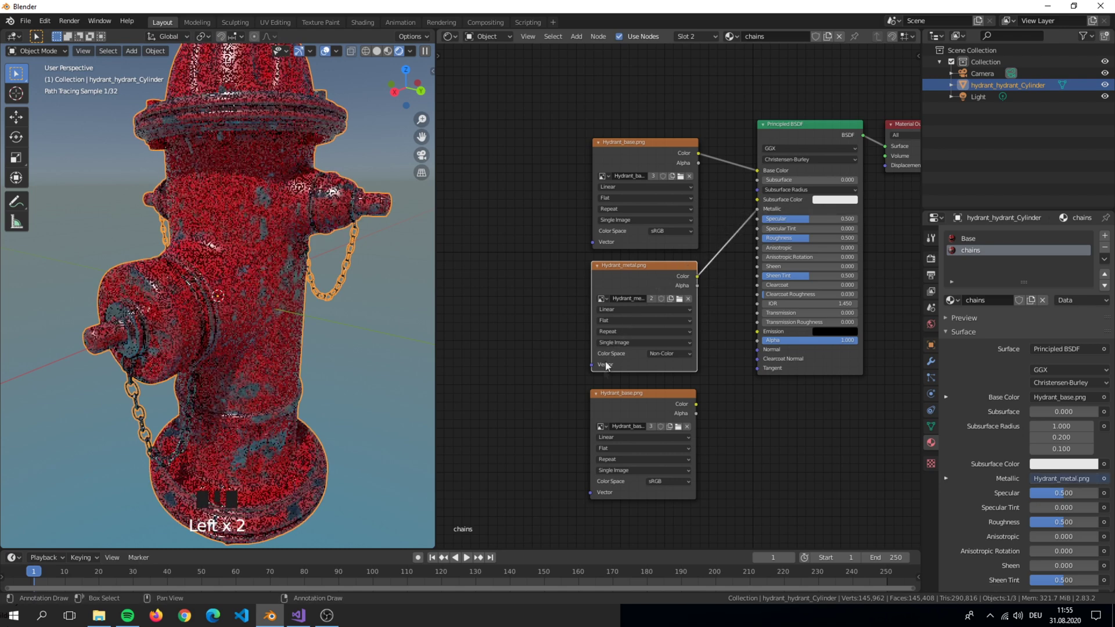
- Assign Hydrant_rough.png to the lowest image texture node and connect its Color to the Principled BSDF's Roughness input
click(602, 426)
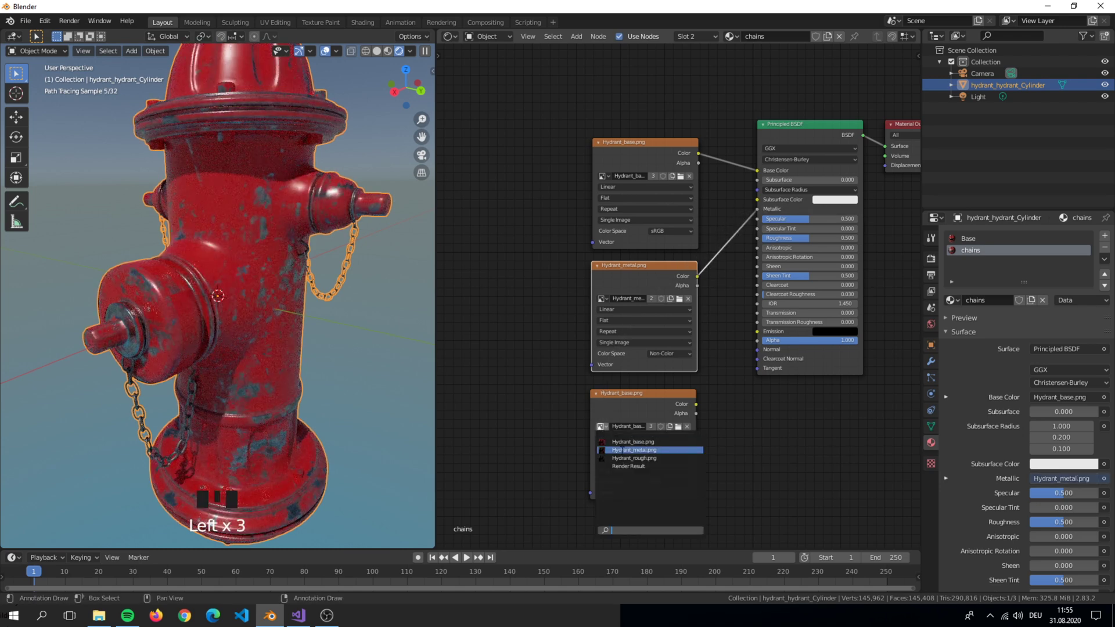
click(632, 458)
drag(696, 403, 752, 237)
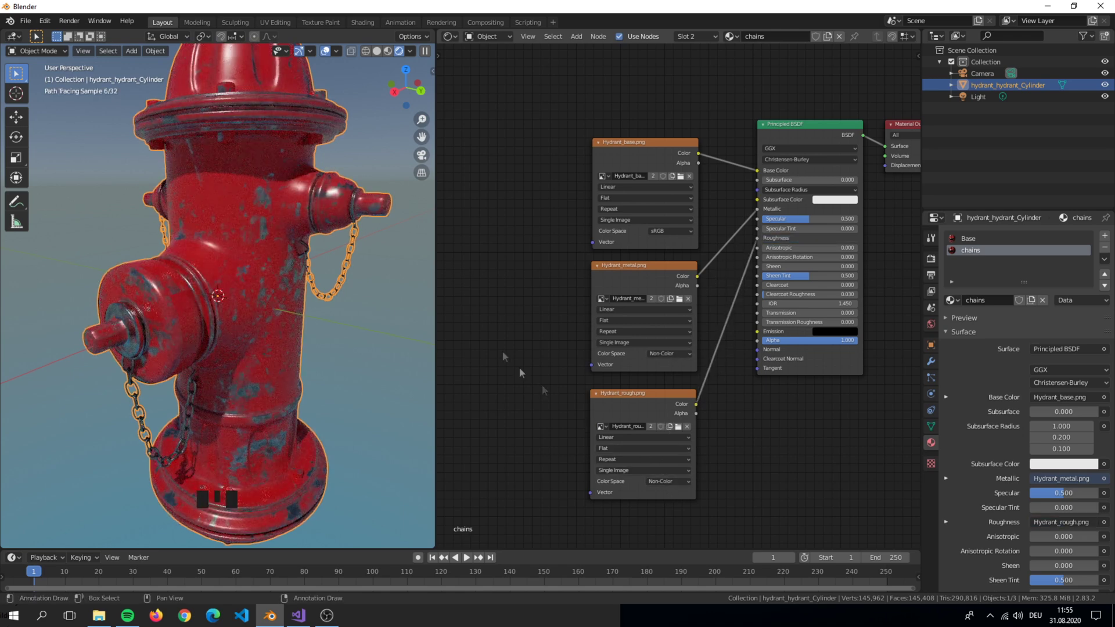
- Widen the 3D viewport and examine the rendered hydrant and its chains from several angles and up close
scroll(354, 254, down, 2)
middle_drag(333, 249, 437, 232)
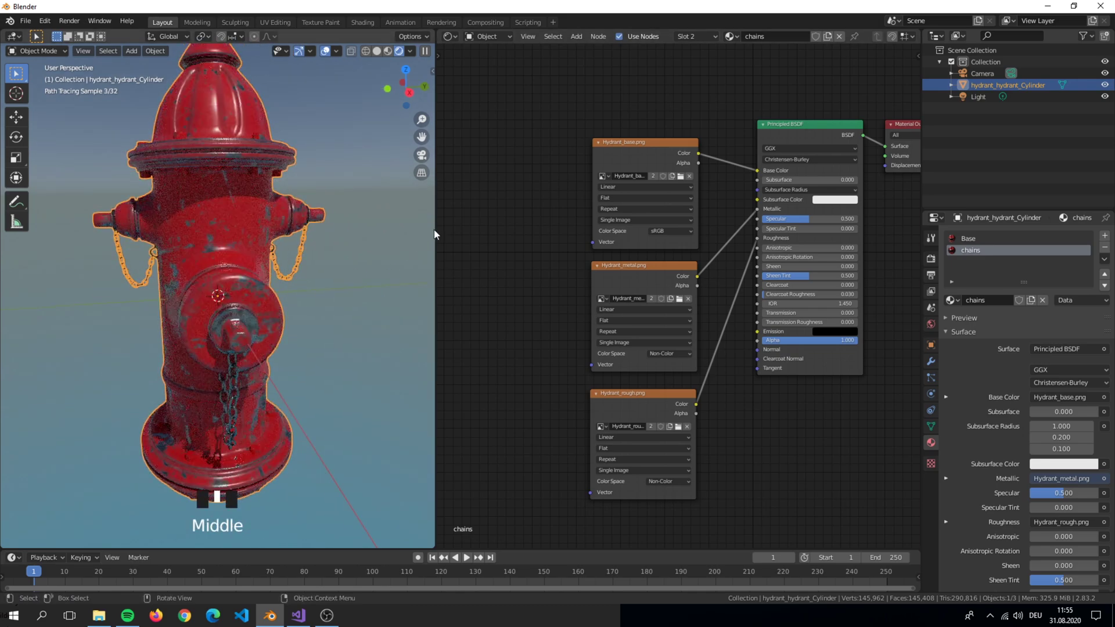
drag(437, 230, 549, 228)
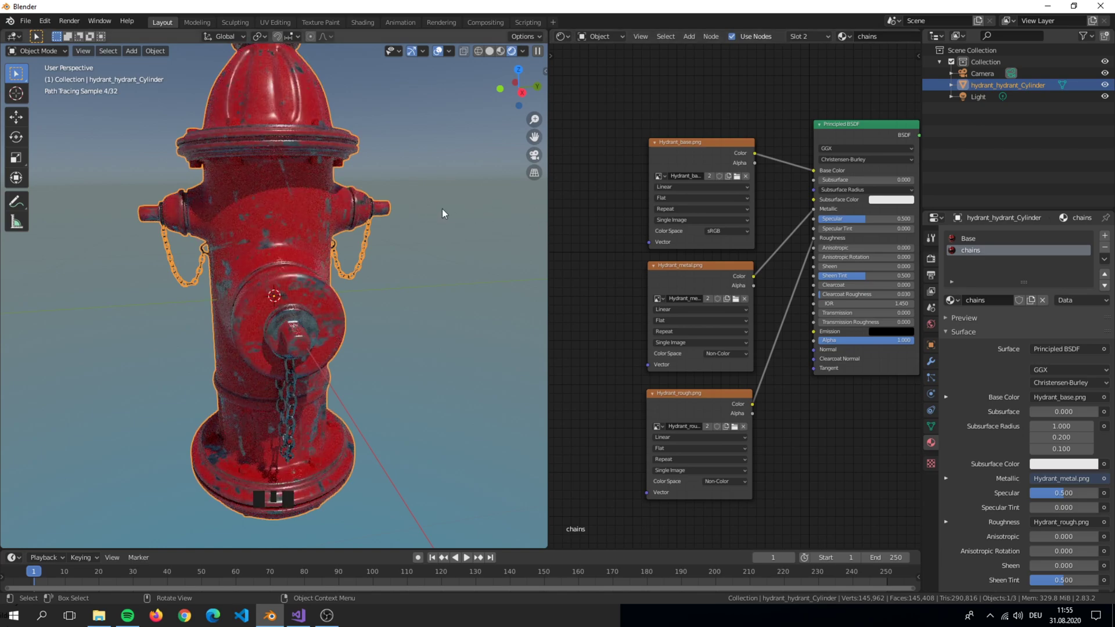
scroll(442, 208, up, 3)
middle_drag(441, 208, 439, 164)
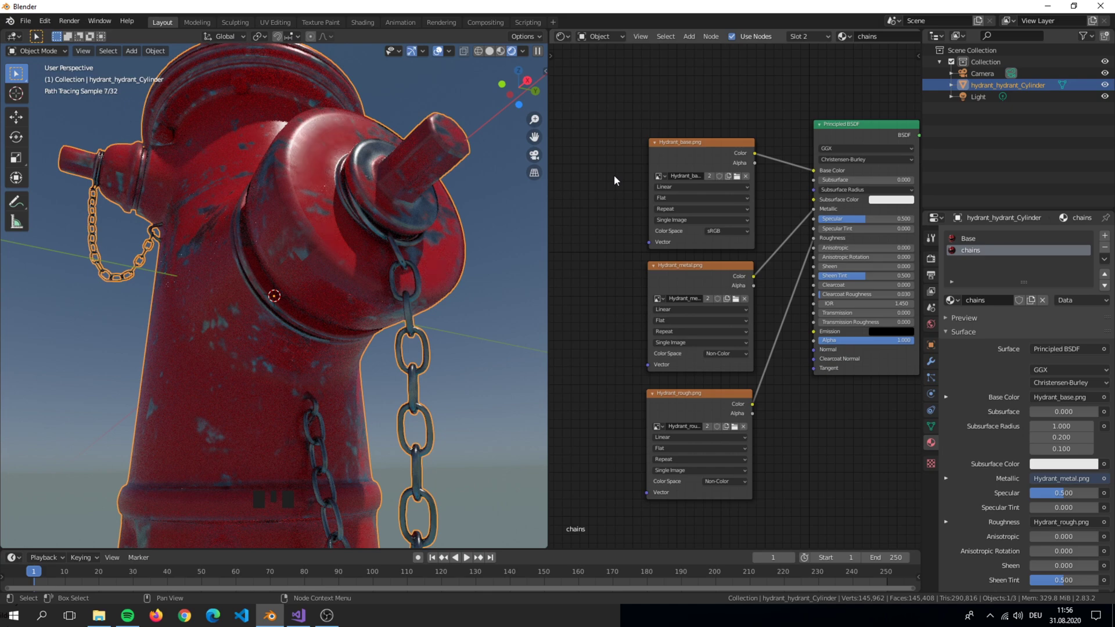
scroll(434, 192, down, 2)
middle_drag(434, 193, 434, 257)
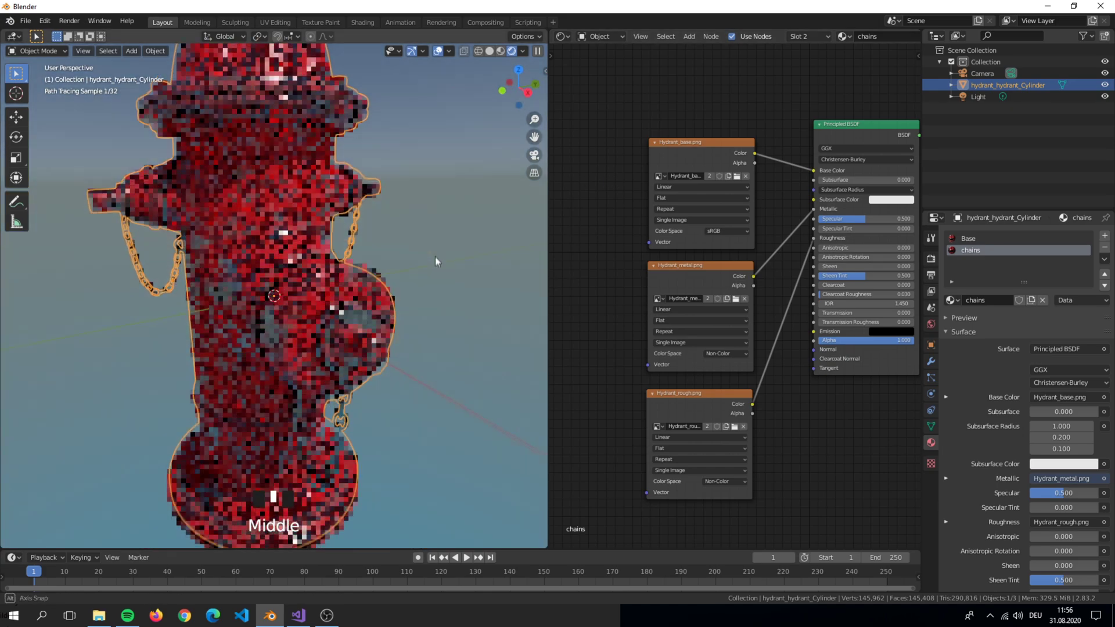
- Look through the camera, select it, and move it closer to the hydrant with Walk Navigation
key(KP_0)
scroll(396, 246, up, 3)
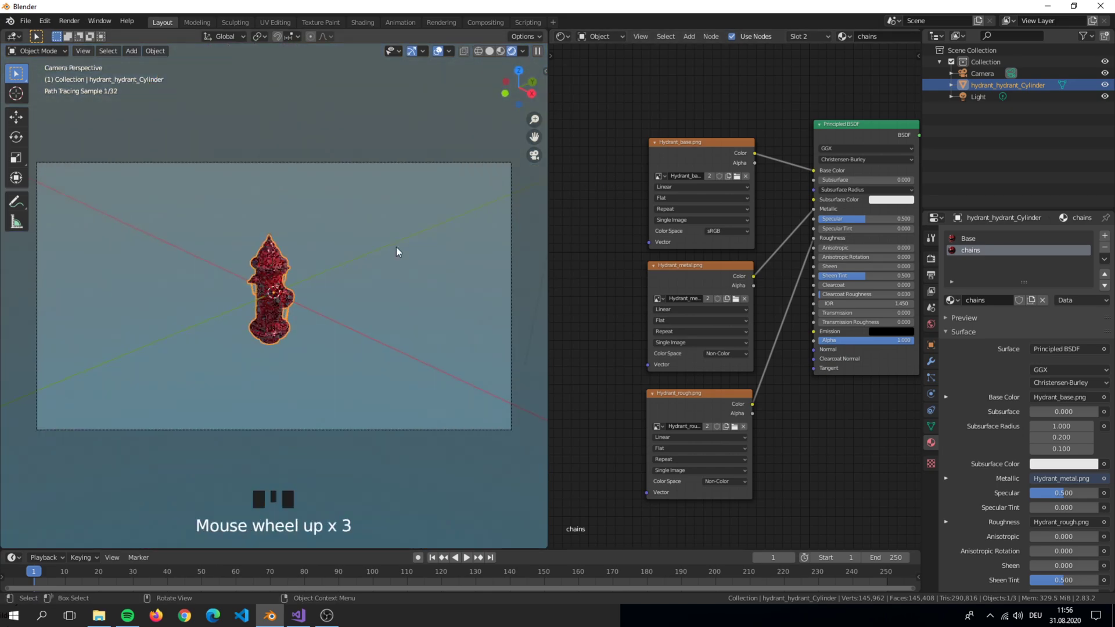
click(364, 165)
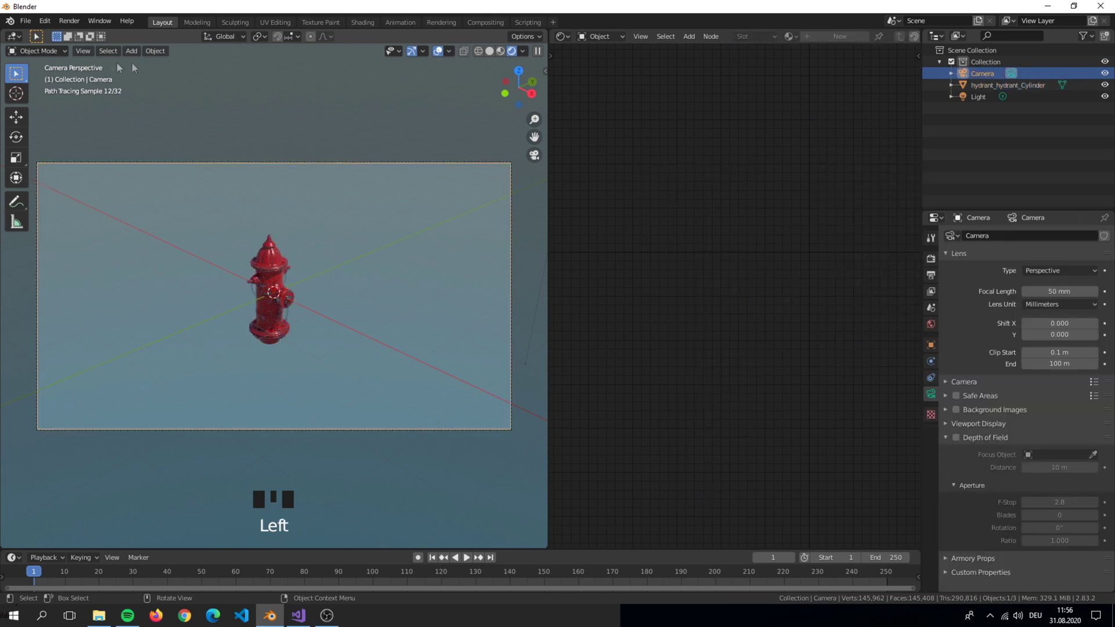
click(90, 51)
click(83, 51)
mouse_move(168, 198)
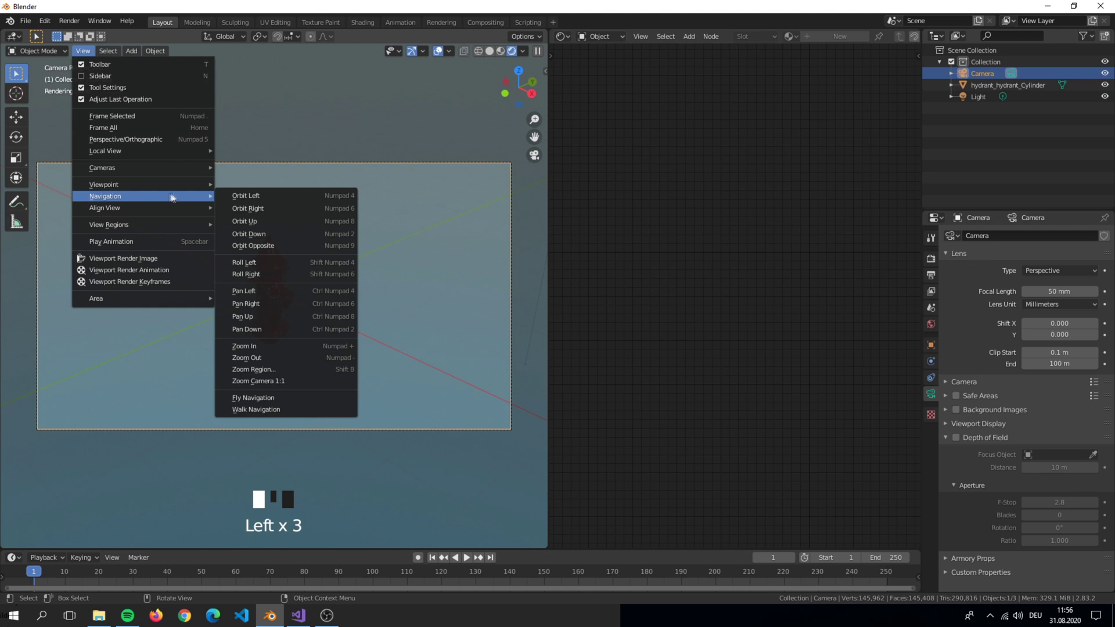
click(269, 408)
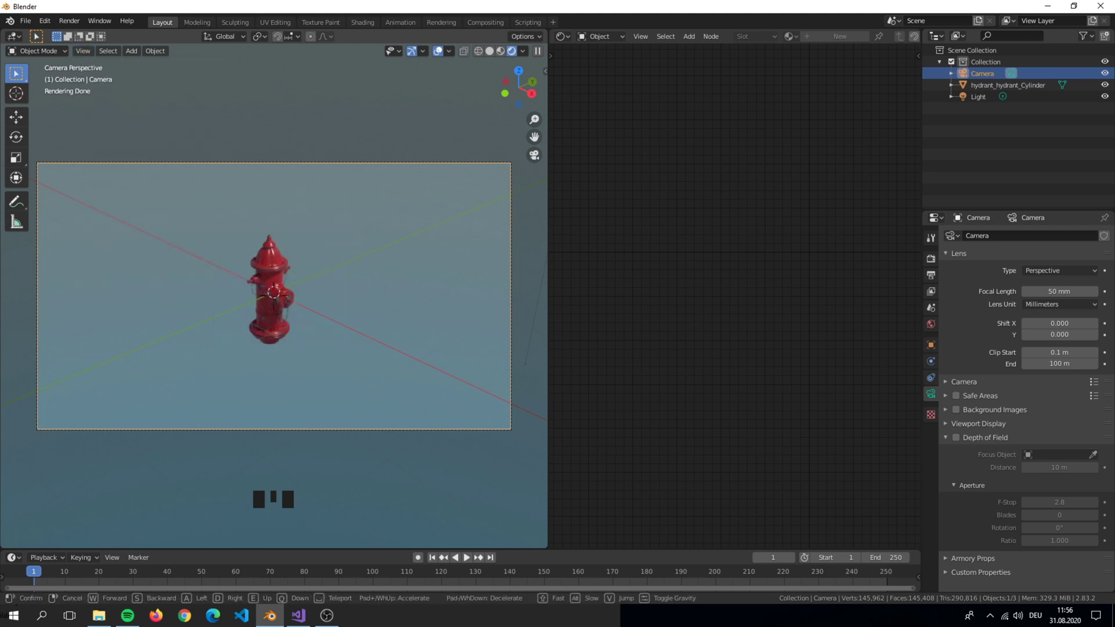
key(w)
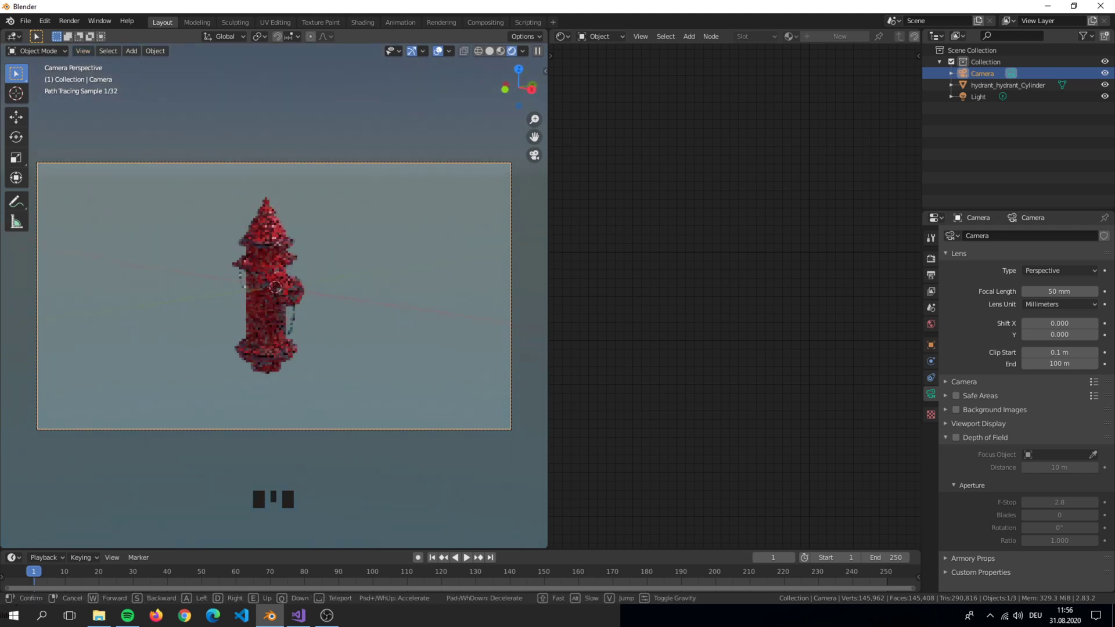
click(366, 333)
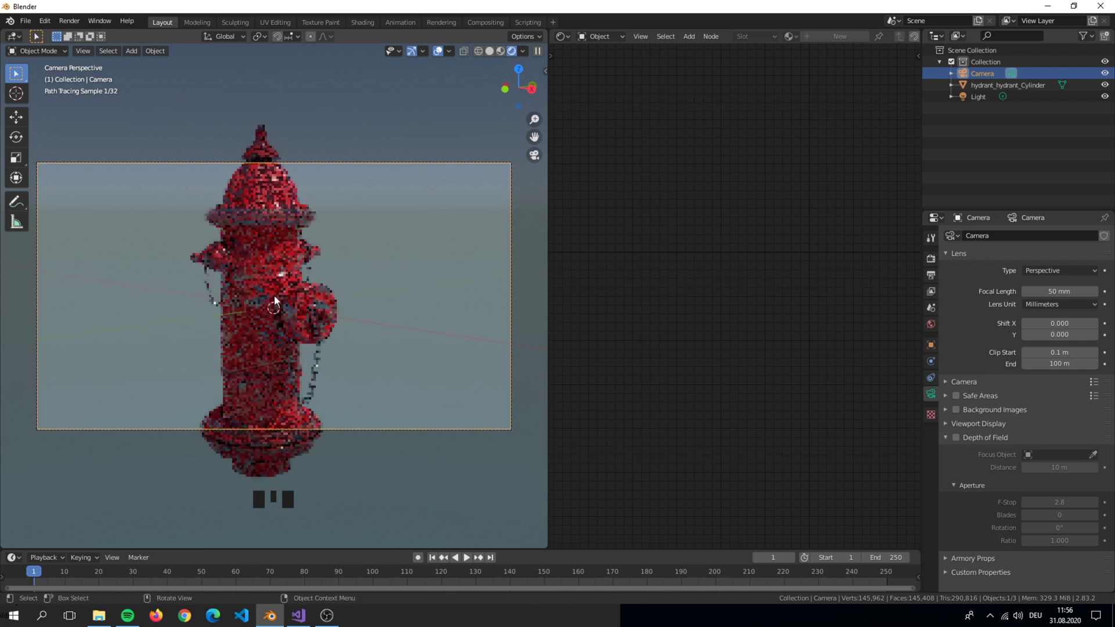
- Switch the camera's lens unit to Field of View and set the field of view to 54.6° to frame the whole hydrant
click(1045, 302)
click(1039, 316)
mouse_move(1058, 291)
mouse_down()
mouse_move(1091, 291)
mouse_move(985, 288)
mouse_up()
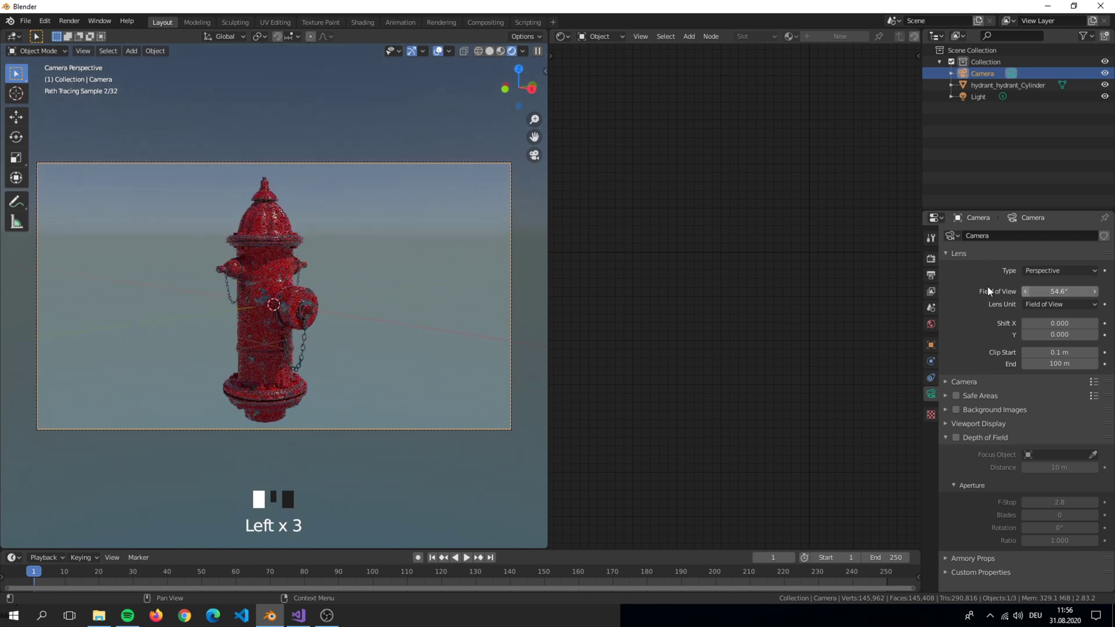
scroll(445, 301, up, 2)
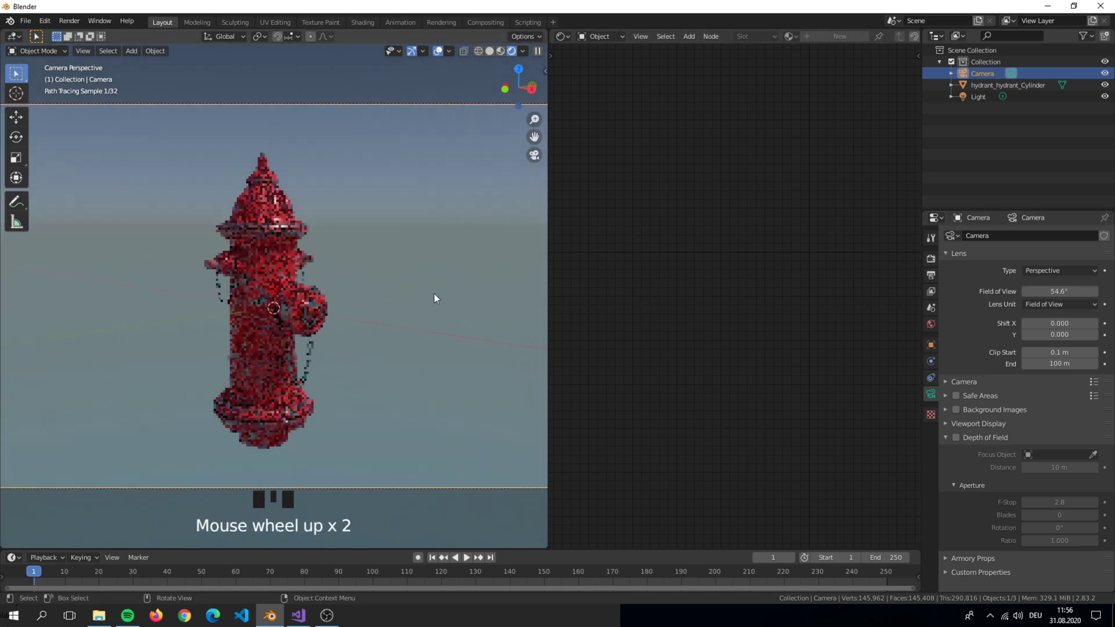
scroll(435, 301, down, 1)
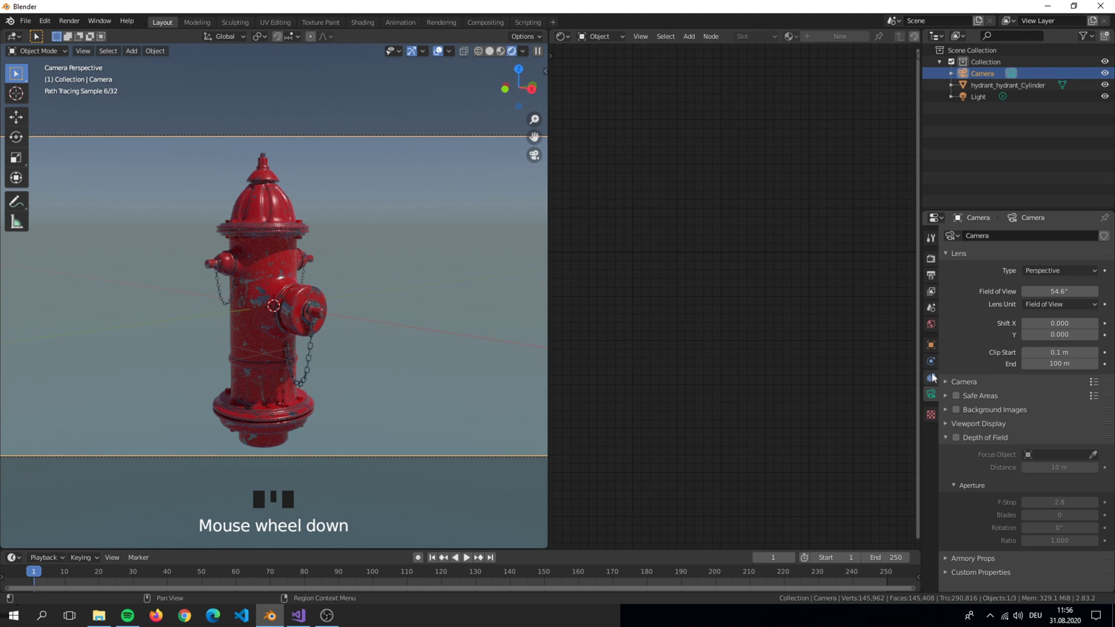
- Give the point light a slightly warm color with hue 0.111, saturation 0.104 and value 1.000
click(978, 97)
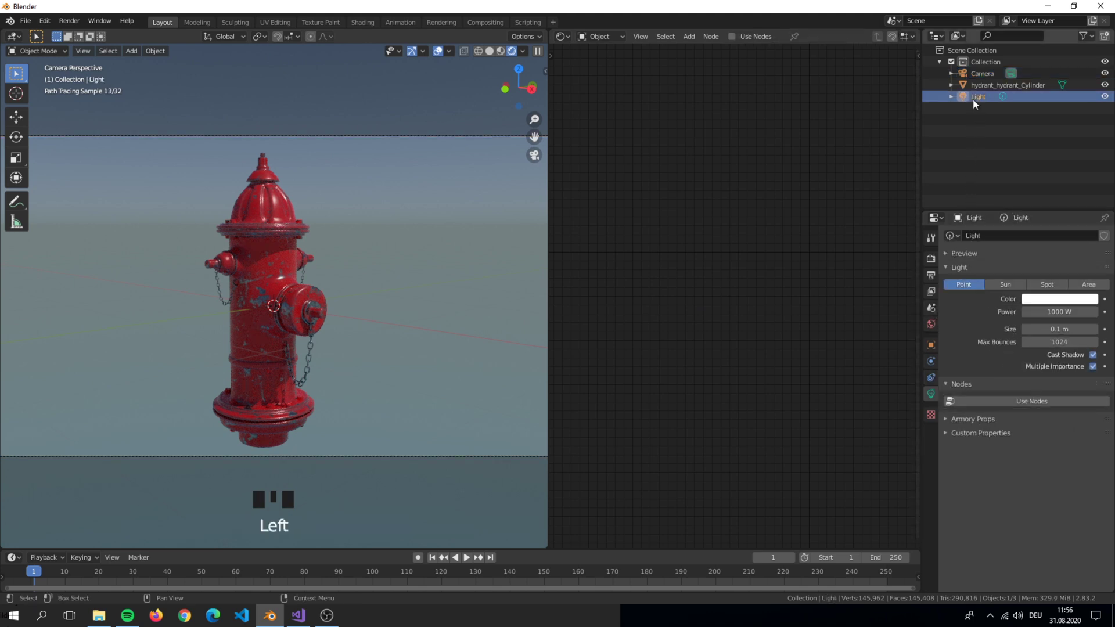
click(1055, 304)
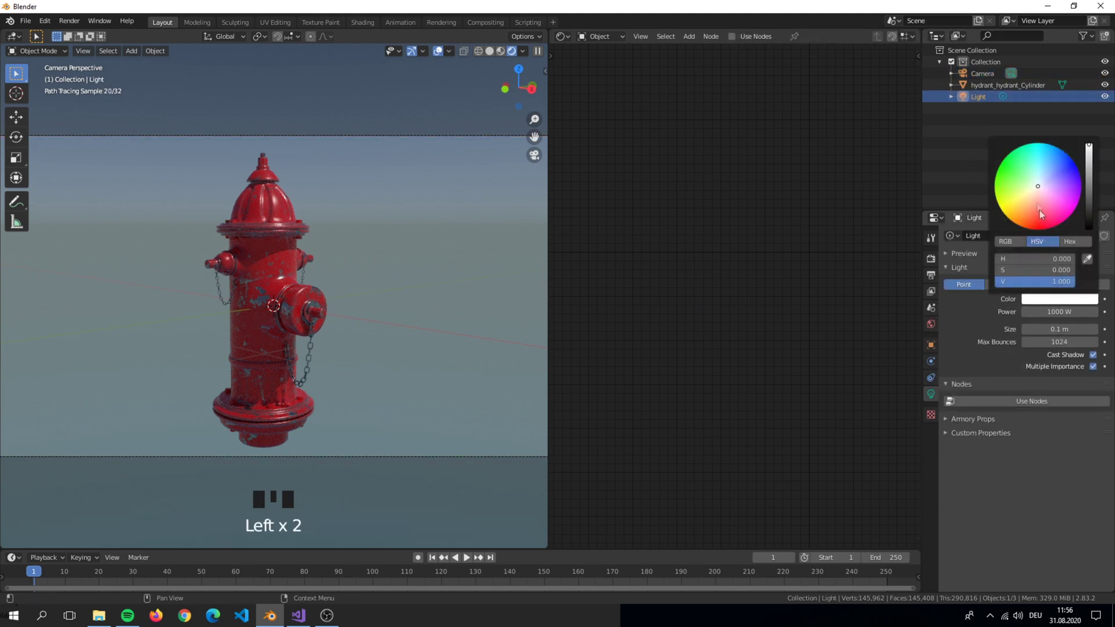
drag(1038, 192, 1035, 189)
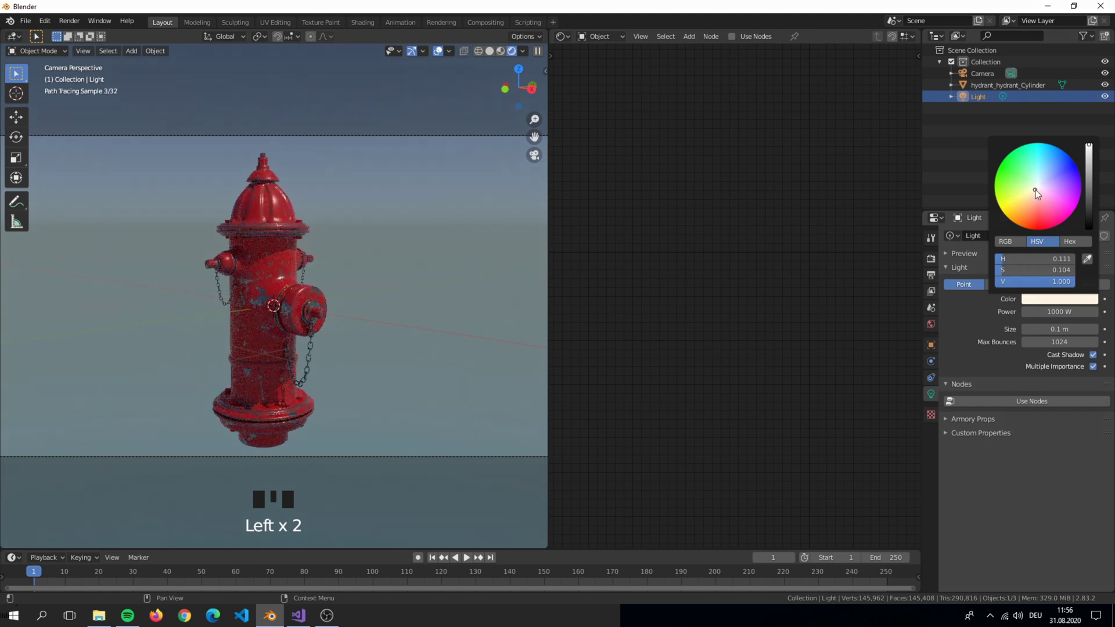
- Change the sun direction of the world's Hosek / Wilkie Sky Texture so the light comes from a different side
click(931, 325)
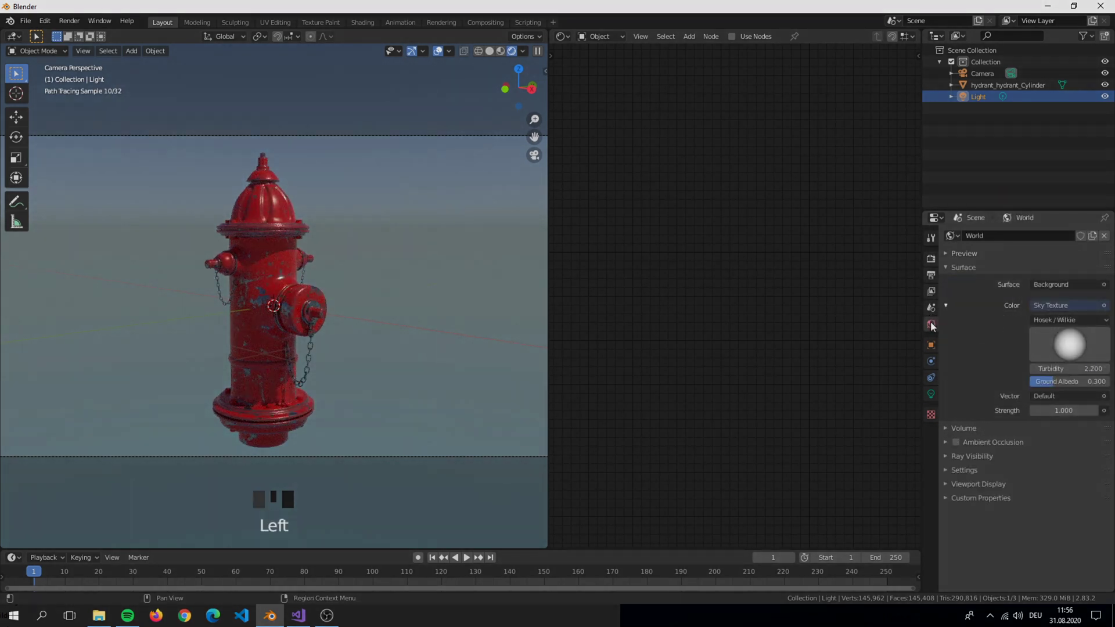
drag(1032, 340, 1053, 354)
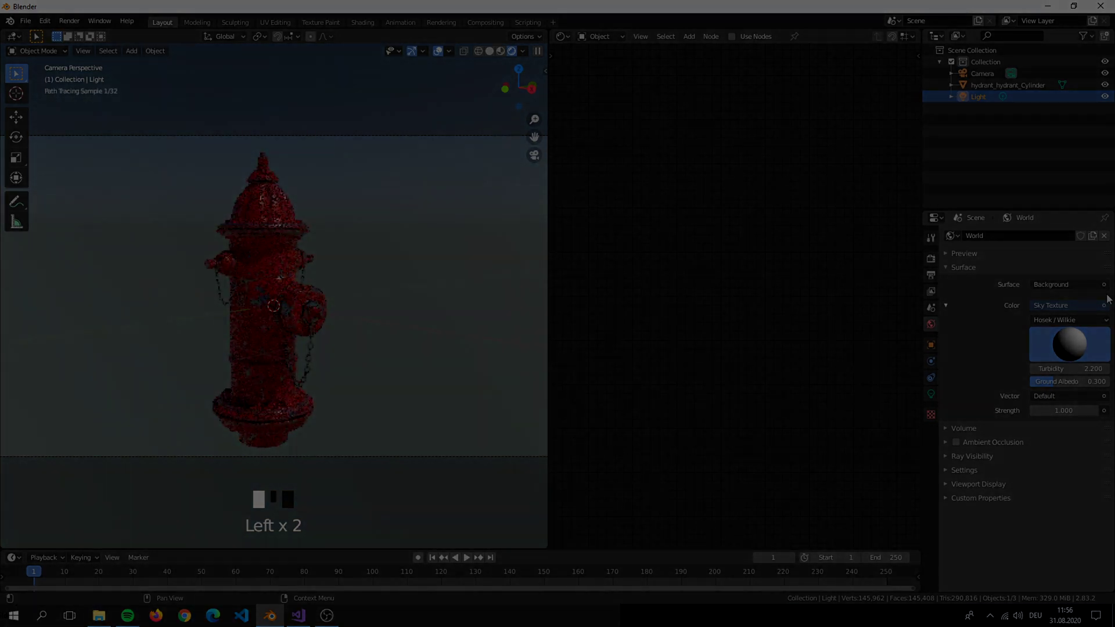